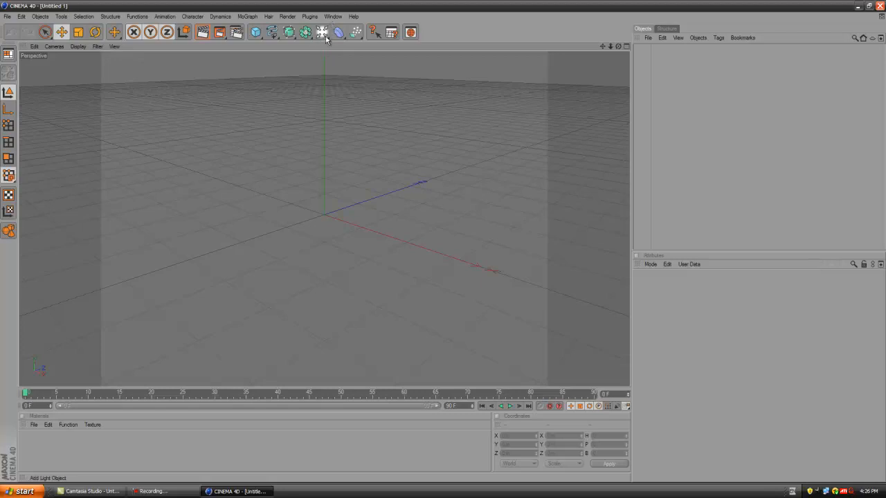
- Set the render output size to 1280 x 720 pixels in the render settings
left_click(238, 33)
left_click(92, 35)
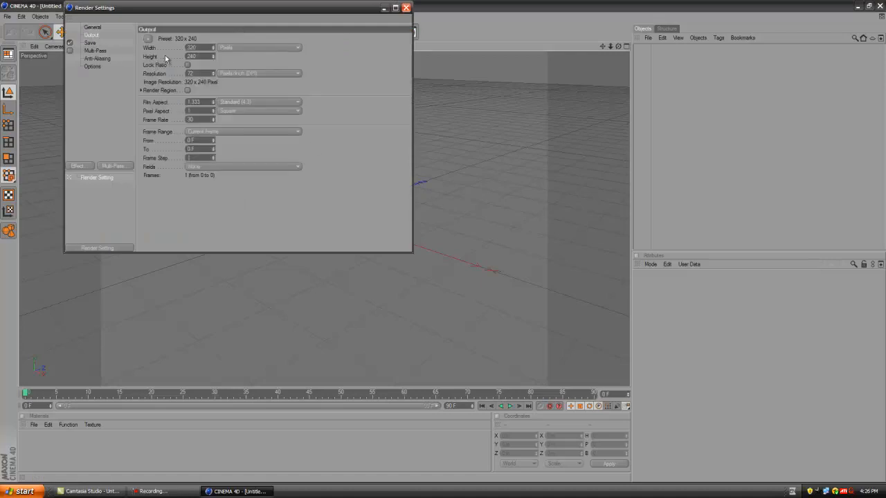
double_click(192, 47)
type("1280")
key("Tab")
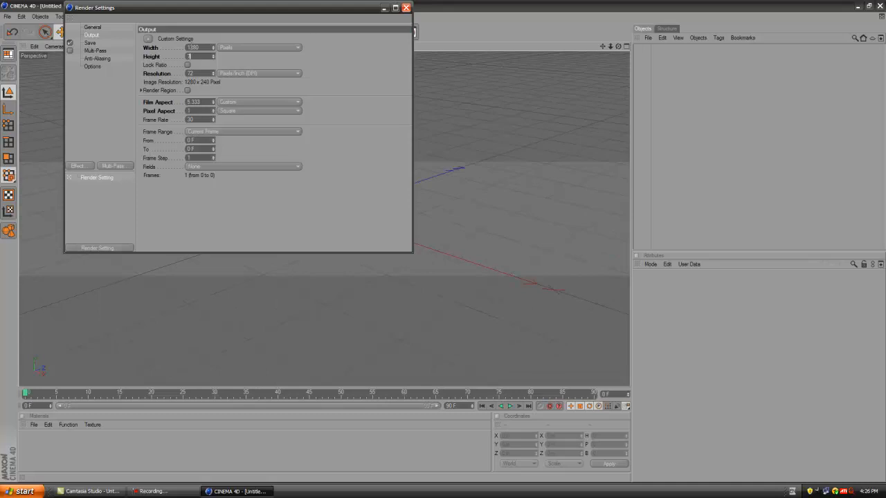
type("720")
key("Return")
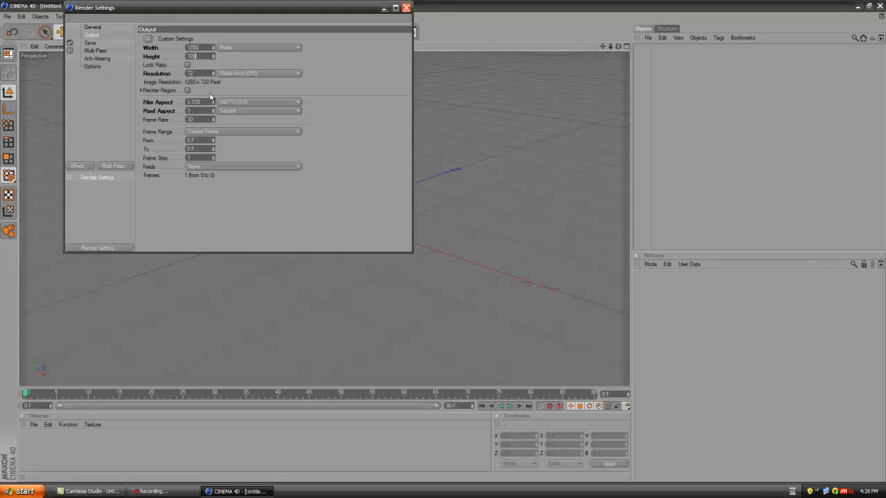
left_click(406, 8)
- Add a floor object to the empty scene
scroll(357, 180, "down", 3)
scroll(360, 193, "up", 5)
scroll(358, 193, "down", 3)
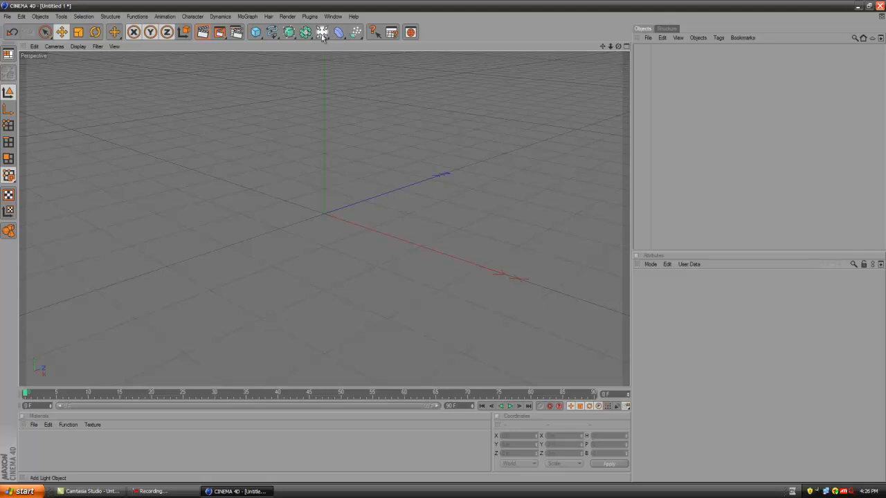
left_click_drag(322, 31, 413, 76)
scroll(381, 267, "down", 5)
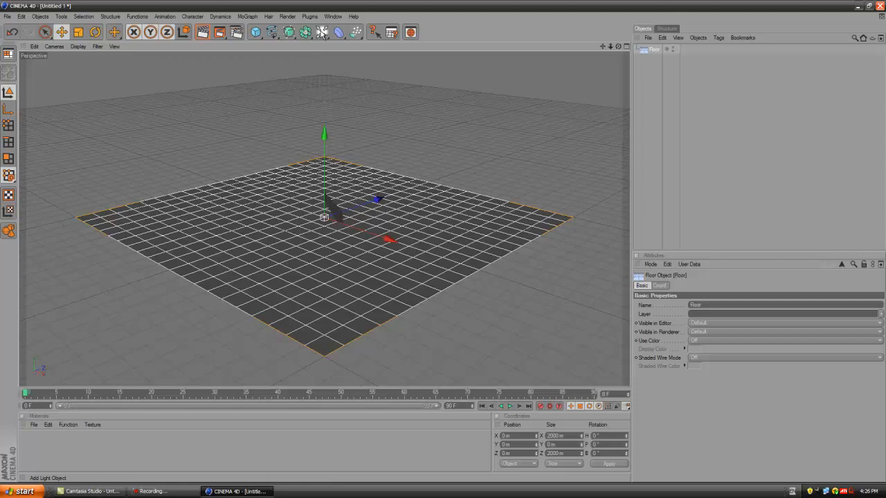
- Add a second floor object and set its bank rotation to 90° so it stands upright
left_click_drag(322, 33, 418, 84)
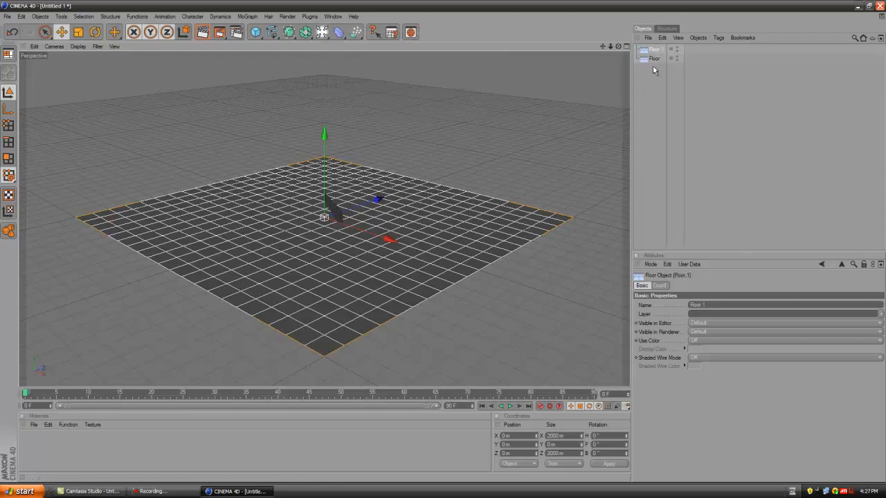
left_click(662, 286)
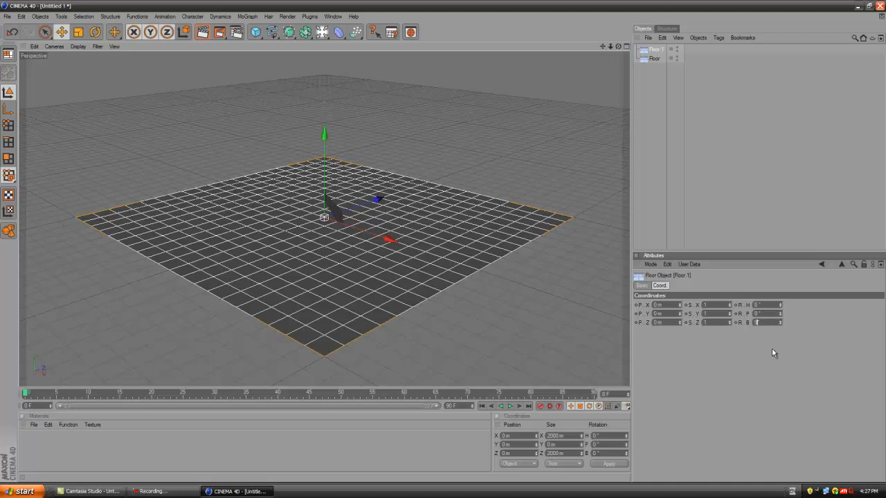
type("90")
key("Return")
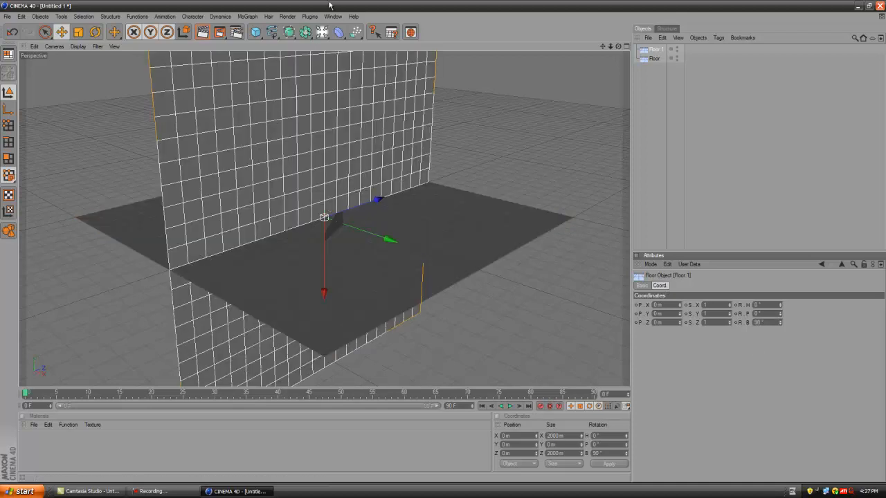
- Add a third floor object and set its pitch rotation to 90° as the other wall
left_click_drag(324, 32, 415, 74)
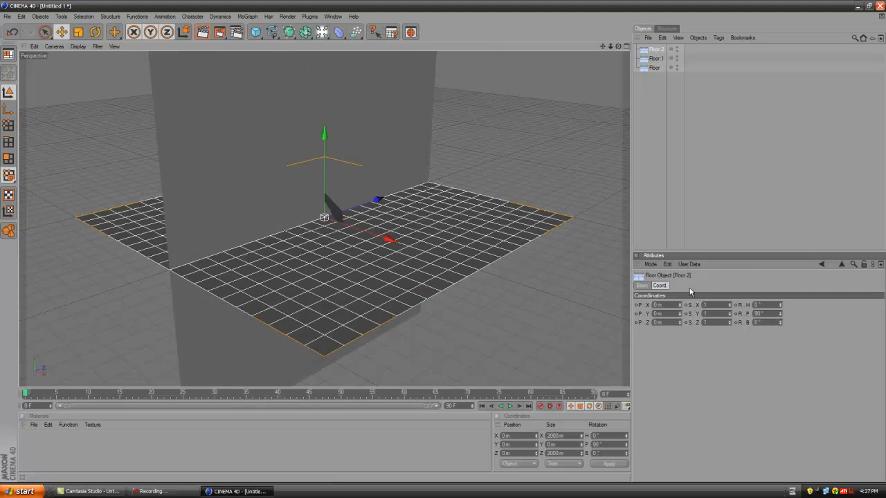
type("90")
key("Return")
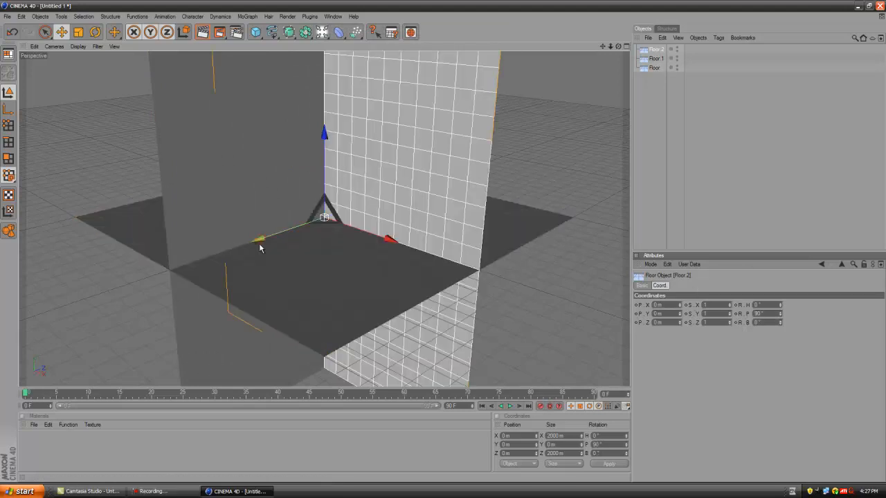
- Move the two upright floors outward to adjoining edges of the horizontal floor, forming a room corner
left_click(78, 32)
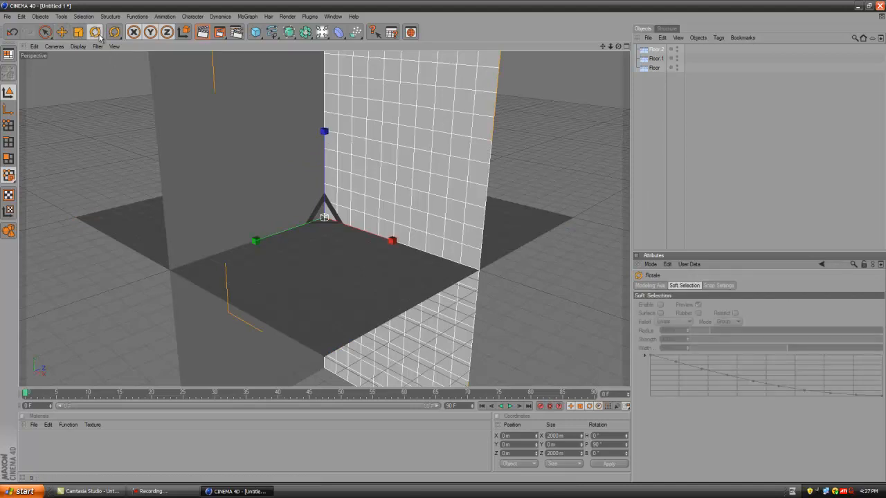
left_click(95, 32)
left_click(62, 32)
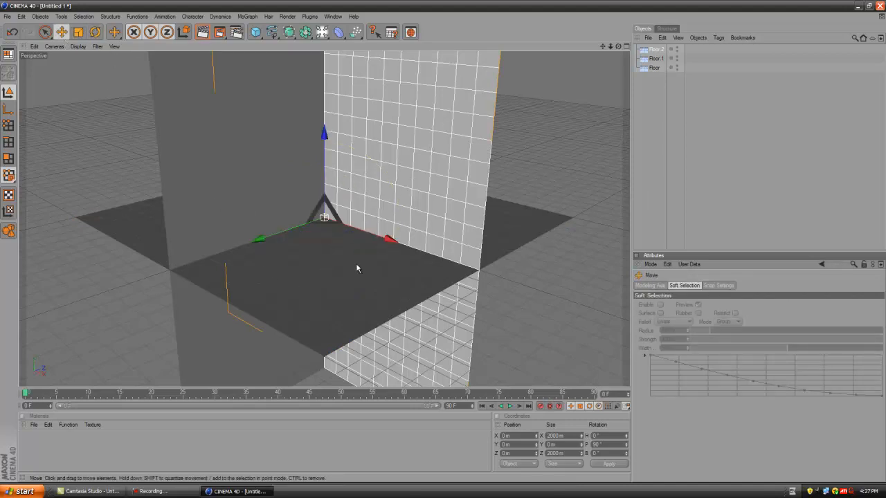
left_click_drag(258, 241, 485, 256)
left_click(659, 60)
left_click_drag(391, 241, 438, 239)
left_click(727, 232)
- Add a text spline to the room scene
scroll(269, 185, "down", 3)
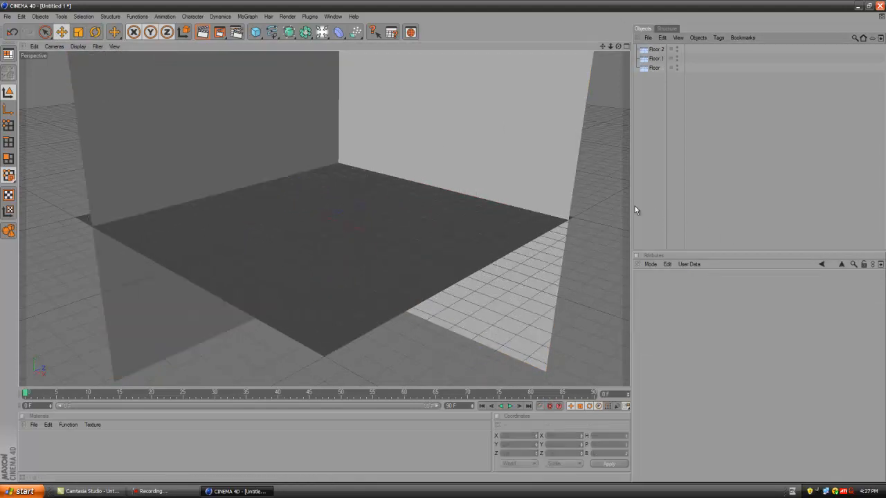
scroll(298, 183, "up", 6)
left_click_drag(619, 46, 426, 164)
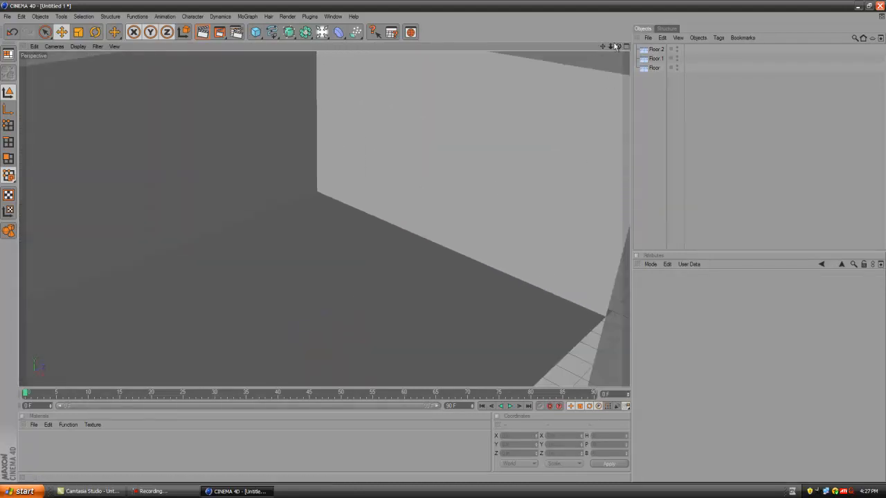
left_click_drag(619, 46, 444, 242)
left_click_drag(601, 46, 445, 242)
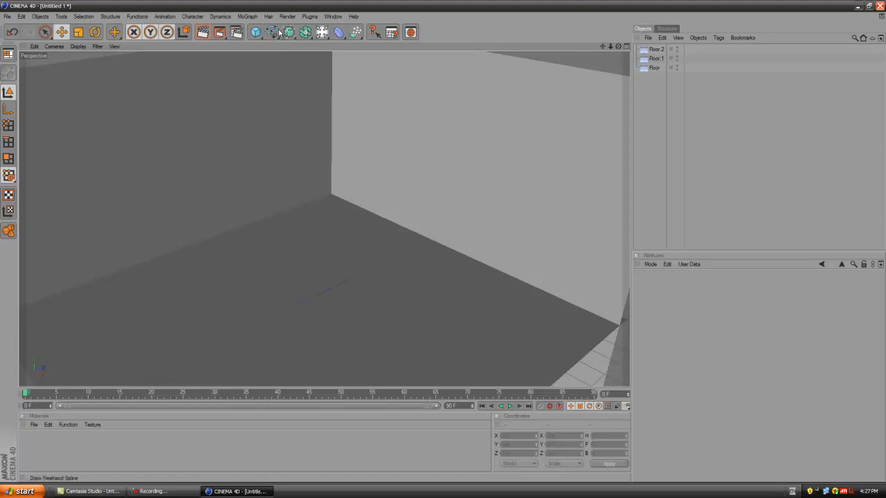
left_click(272, 33)
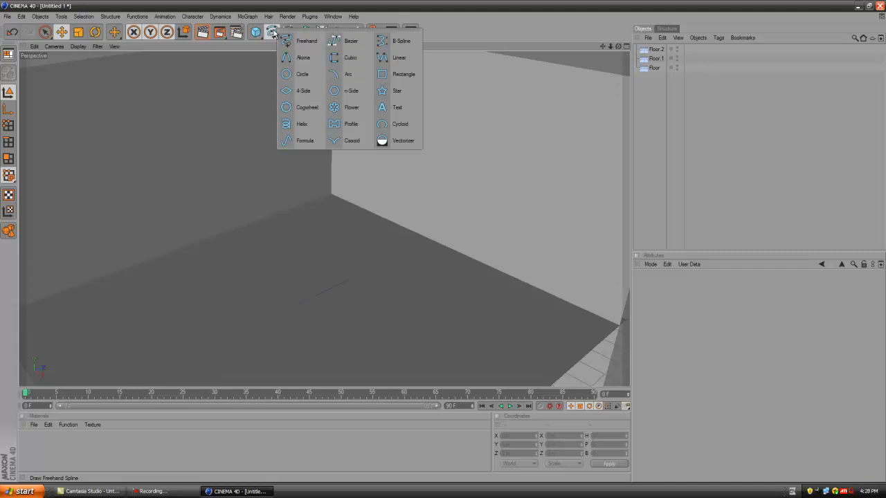
left_click(399, 109)
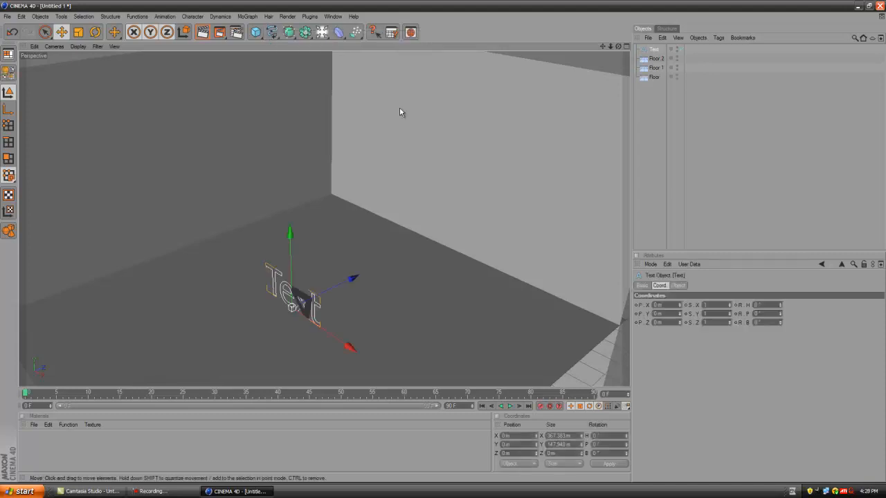
- Replace the text spline's default wording with "ItzDeaMan"
left_click_drag(618, 46, 444, 246)
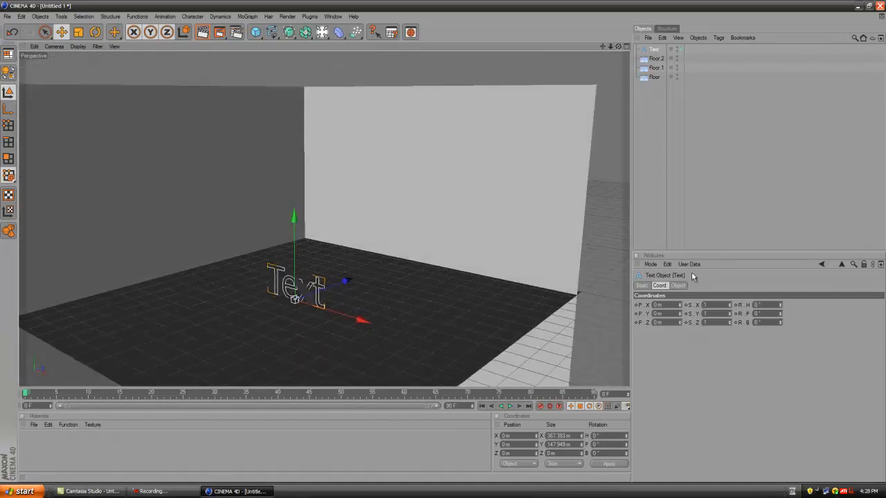
left_click(678, 286)
left_click_drag(717, 319, 326, 213)
key("BackSpace")
type("tzDesMan")
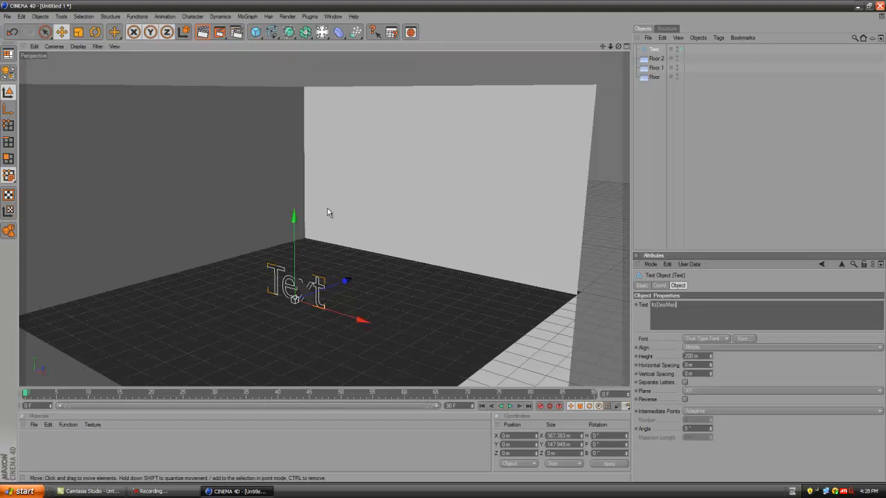
- Set the text spline's font to WhoopAss Regular and its horizontal spacing to 20 m
left_click(743, 339)
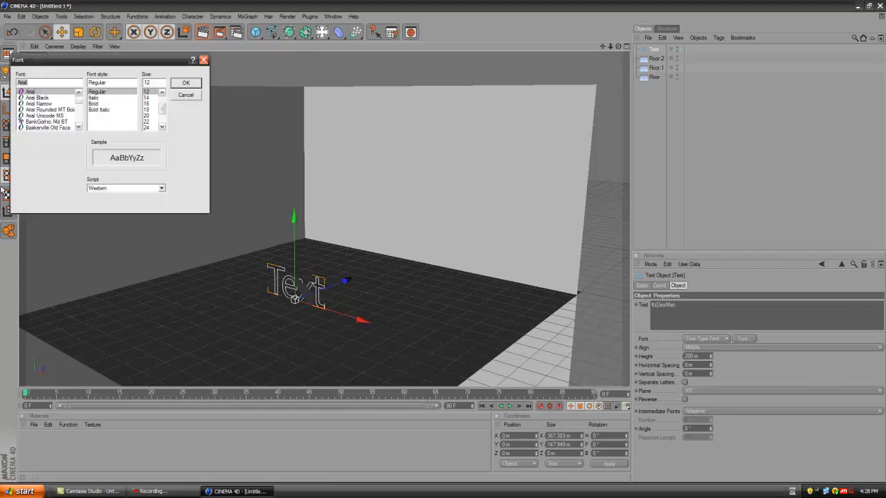
scroll(67, 121, "down", 5)
scroll(67, 121, "down", 2)
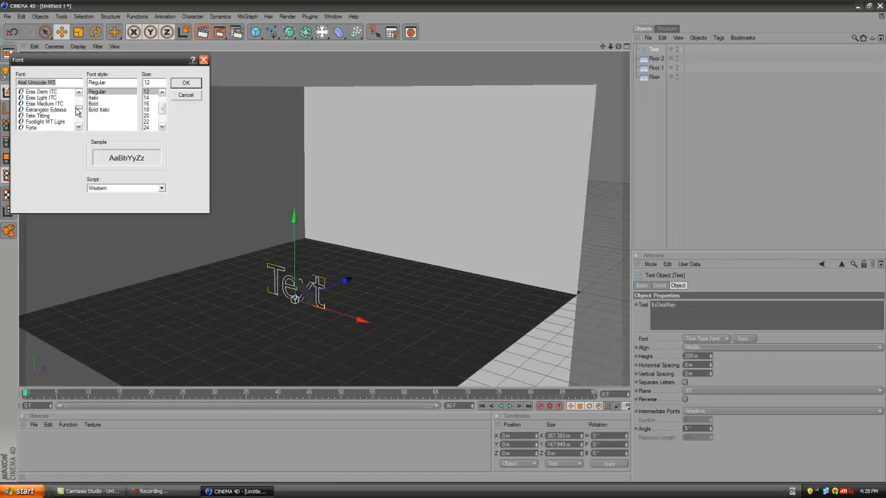
left_click_drag(79, 105, 79, 121)
scroll(66, 128, "down", 2)
scroll(61, 117, "up", 1)
scroll(61, 121, "up", 1)
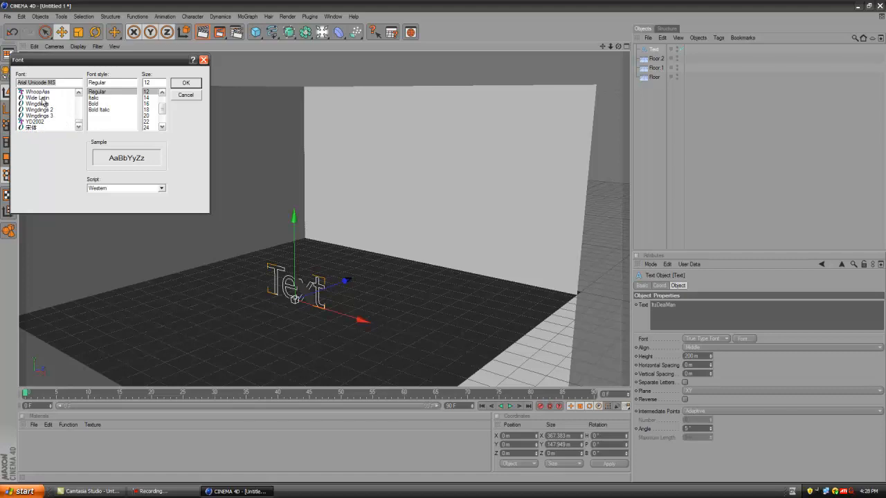
left_click(47, 92)
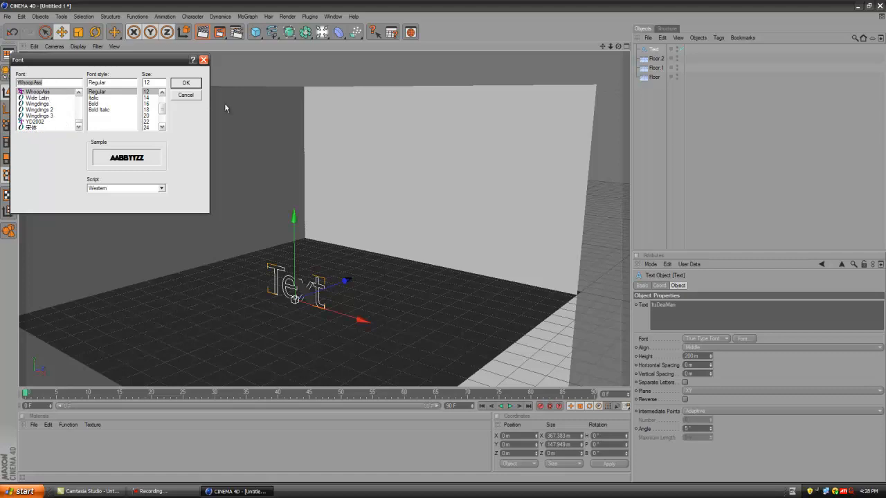
left_click(186, 82)
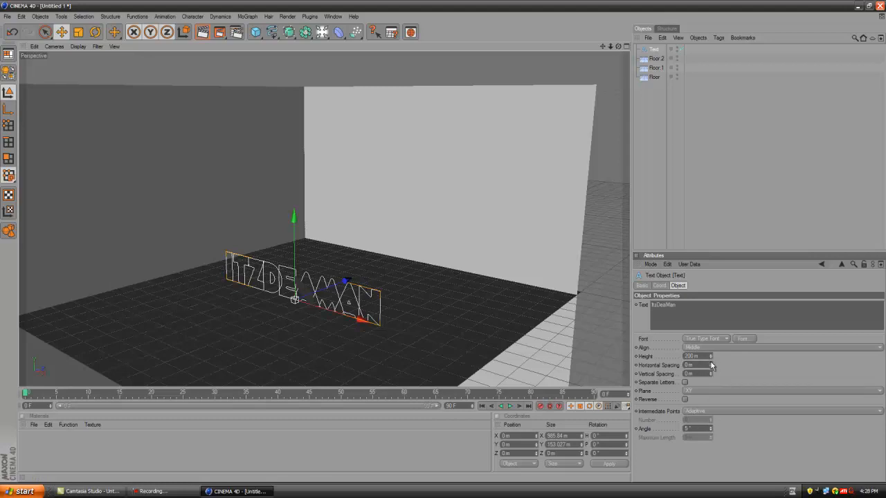
left_click_drag(710, 368, 710, 367)
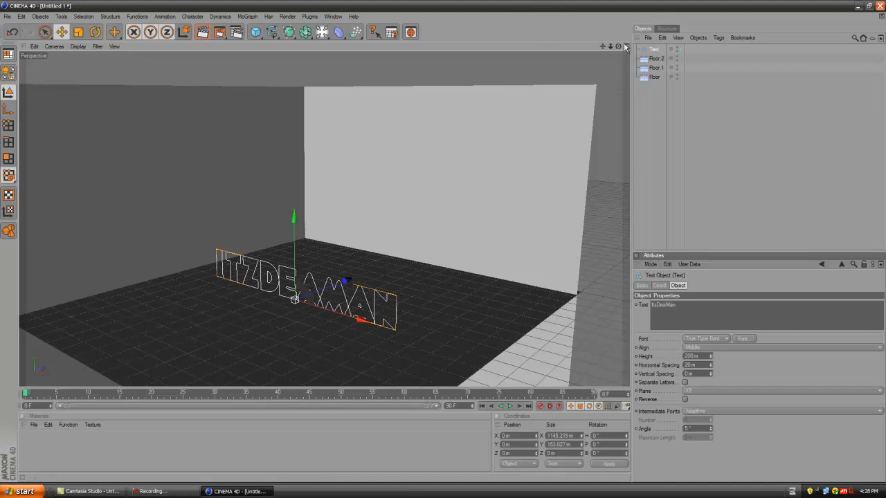
- Add an Extrude NURBS object to the scene for the text
left_click_drag(443, 245, 443, 246, "alt")
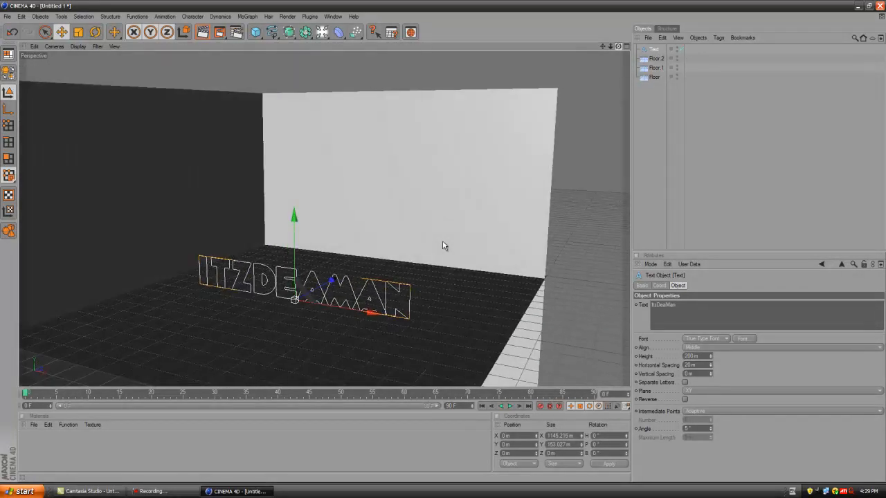
left_click(290, 33)
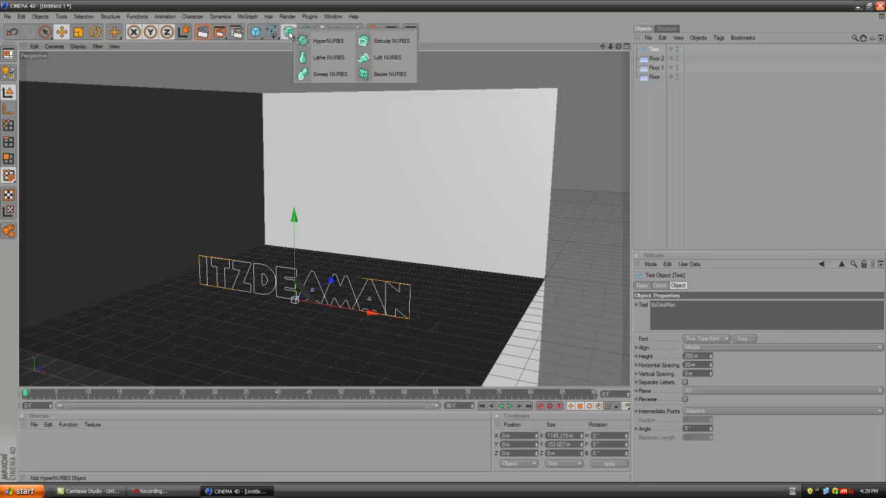
left_click(400, 43)
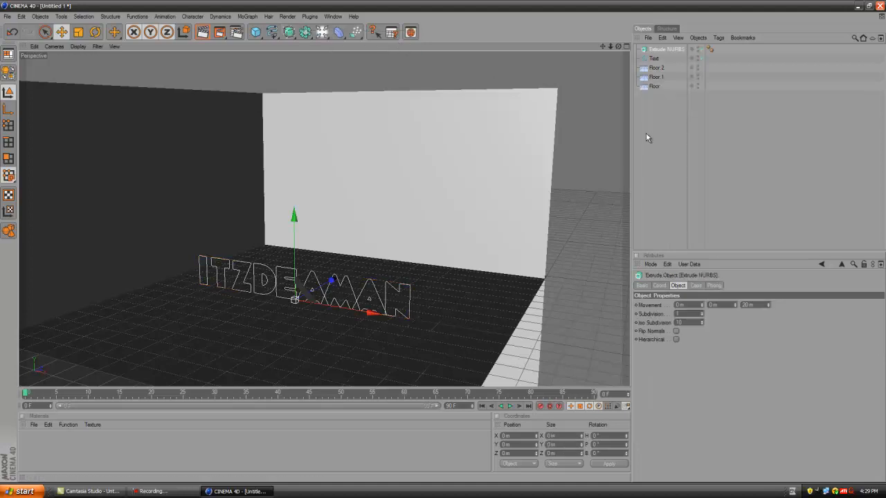
left_click(648, 135)
- Make the text spline a child of the Extrude NURBS object to give it thickness
left_click_drag(618, 47, 450, 242)
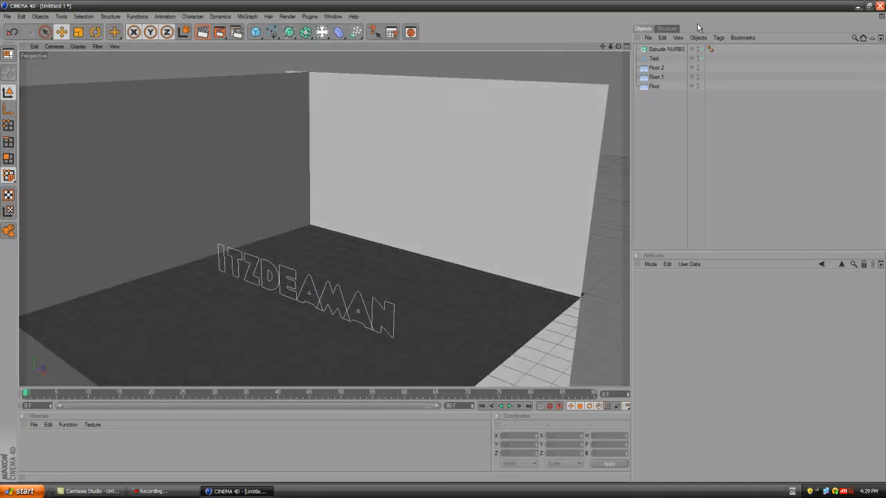
left_click(658, 61)
left_click(656, 137)
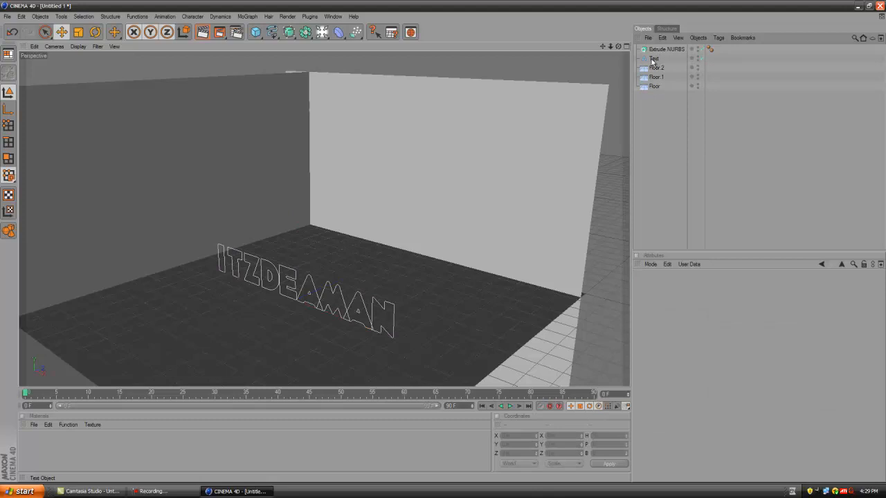
left_click(657, 61)
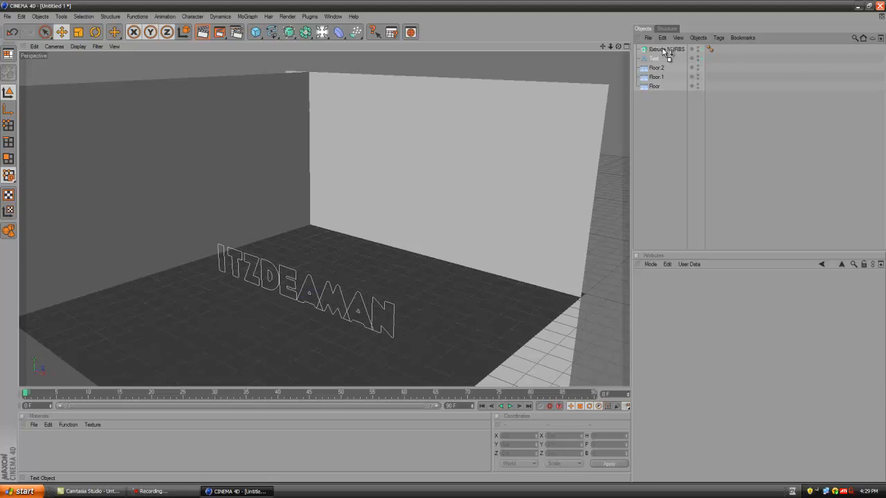
left_click_drag(668, 53, 444, 245)
left_click(683, 167)
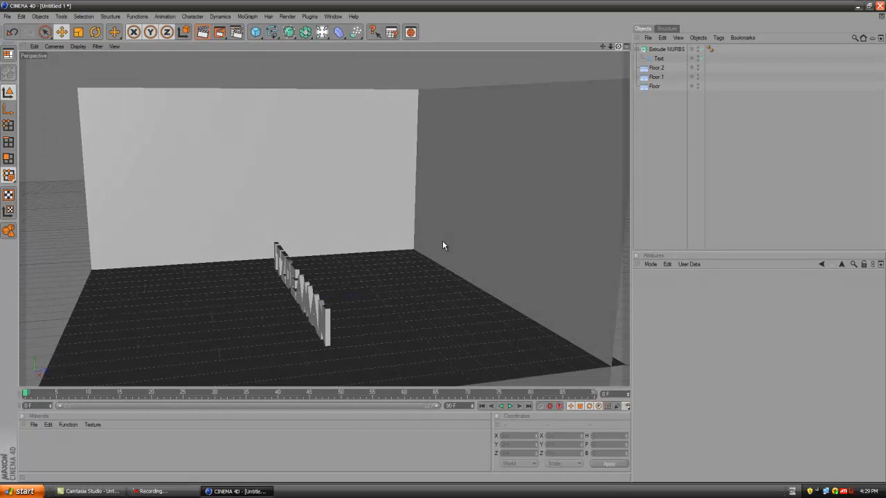
- Set the Extrude NURBS object's Z movement to 80 m to deepen the lettering
left_click(666, 49)
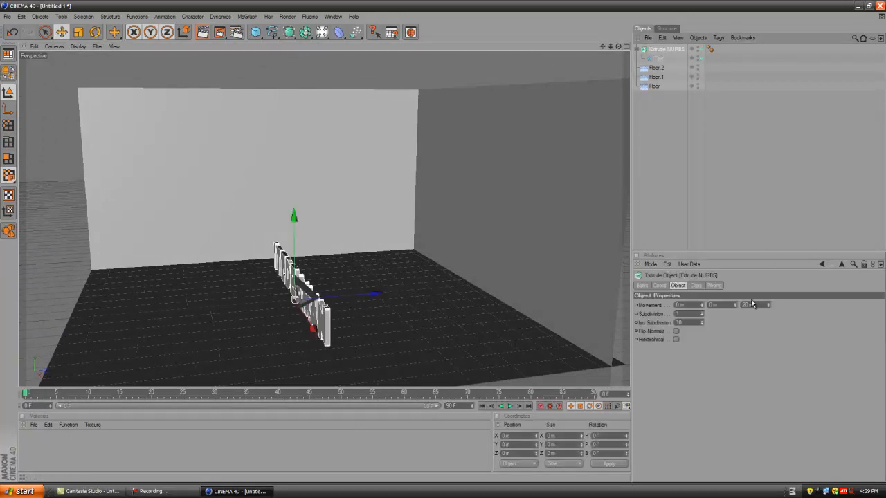
left_click_drag(750, 305, 701, 310)
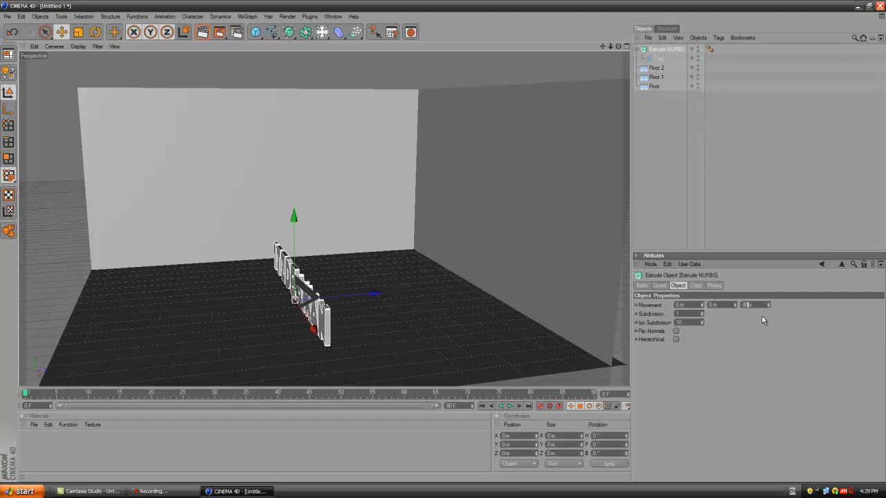
type("80")
key("Return")
left_click_drag(618, 47, 441, 247)
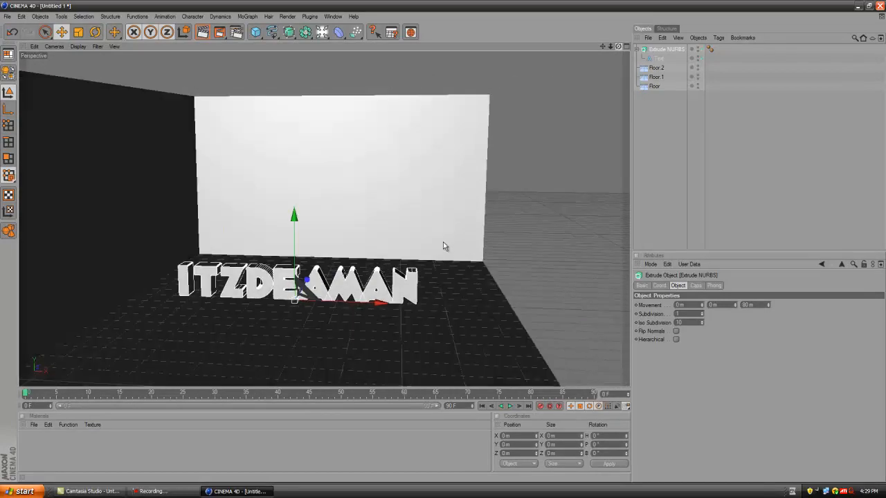
- Duplicate the Extrude NURBS object together with its text spline
left_click(650, 199)
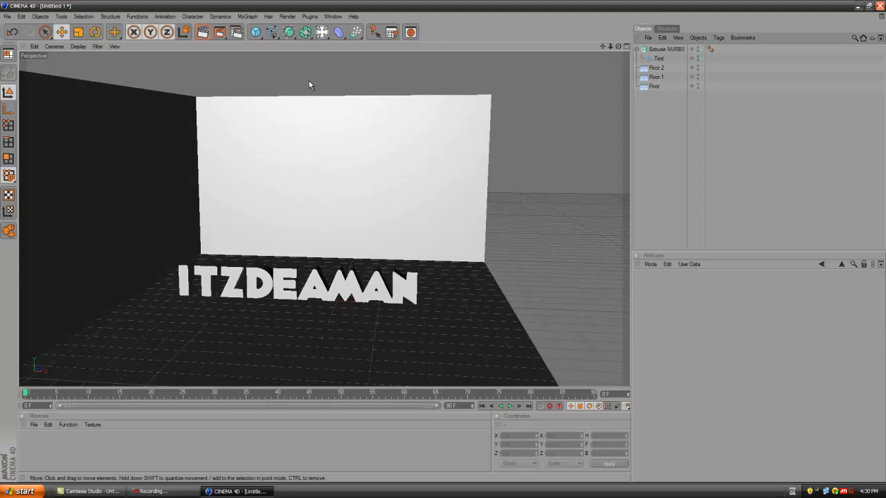
left_click(664, 59)
left_click(665, 158)
left_click(643, 49)
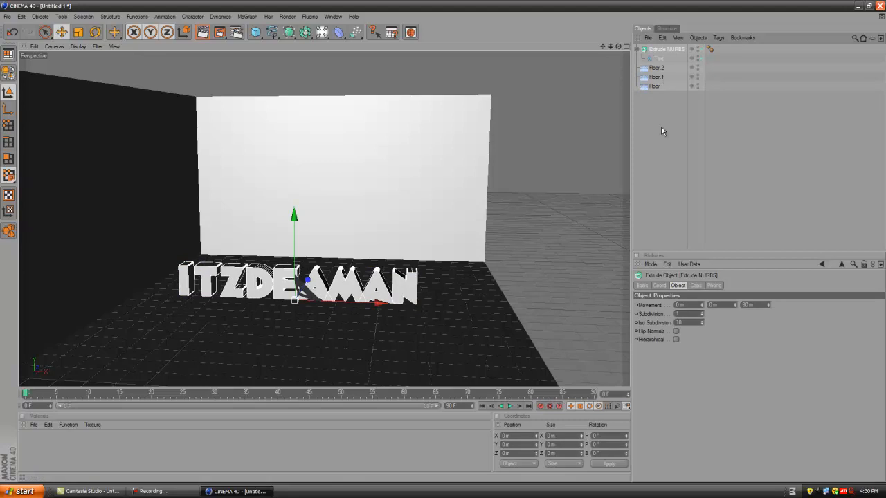
key("ctrl+c")
key("ctrl+v")
left_click(659, 59)
left_click(669, 49)
left_click(660, 158)
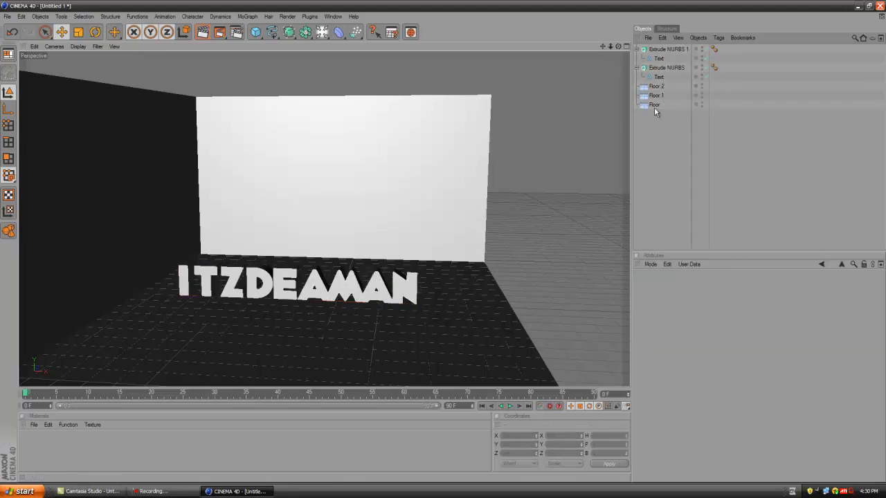
left_click(659, 77)
left_click(666, 130)
- Set the Z movement of the duplicate Extrude NURBS.1 to 40 m
mouse_move(453, 245)
left_mouse_down("alt")
mouse_move(435, 241)
mouse_move(449, 245)
mouse_move(443, 240)
left_mouse_up("alt")
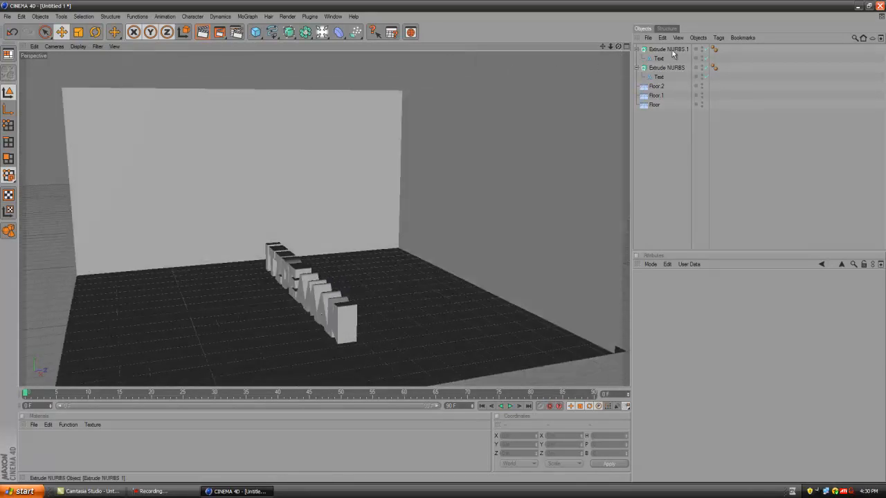
left_click(669, 50)
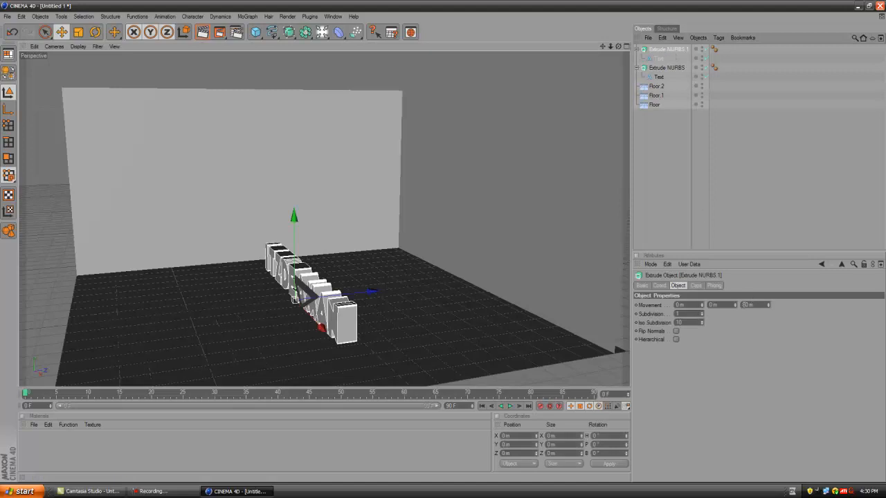
double_click(747, 305)
type("4")
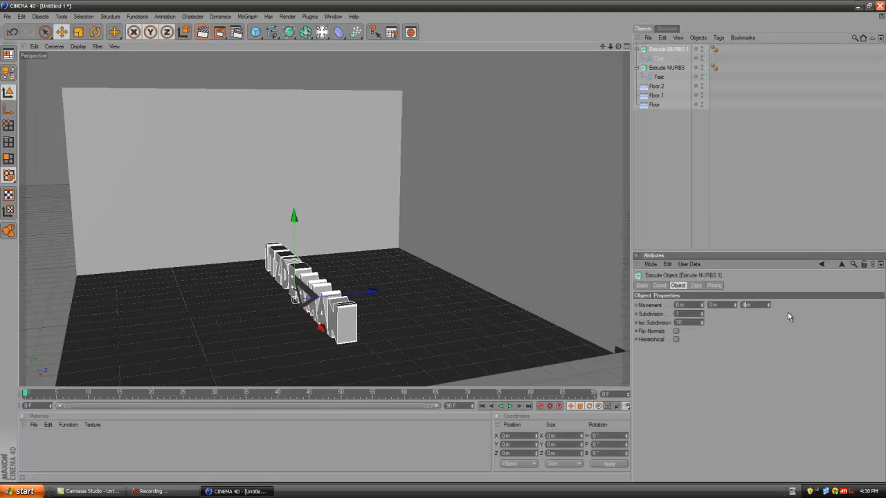
type("0")
- Move the thinner duplicate lettering along its depth axis to about 20 m in Z
left_click_drag(618, 46, 444, 241)
left_click_drag(376, 299, 443, 241)
left_click_drag(614, 49, 444, 246)
left_click(675, 152)
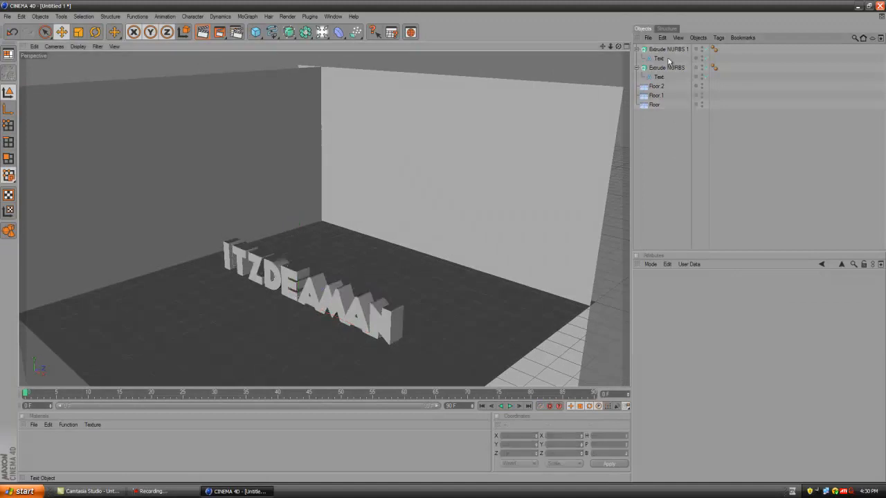
left_click(663, 58)
left_click(665, 49)
left_click(666, 128)
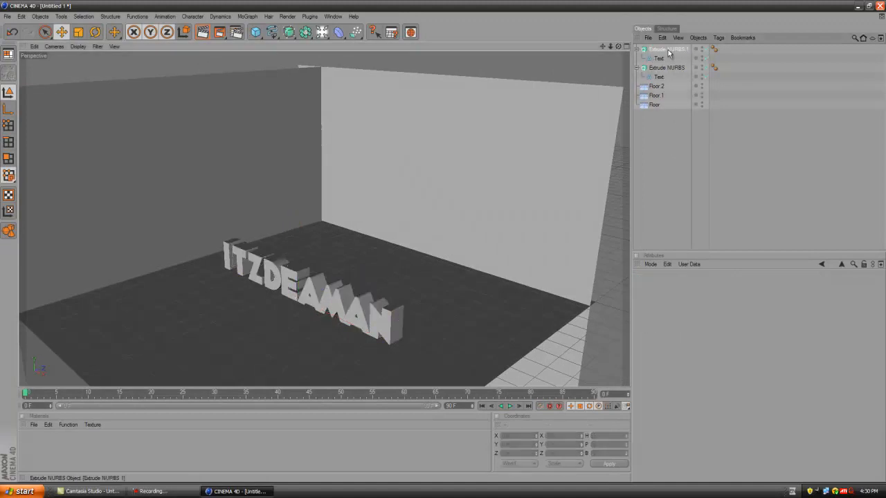
- Set both the start and end caps of Extrude NURBS.1 to Fillet Cap
left_click(668, 51)
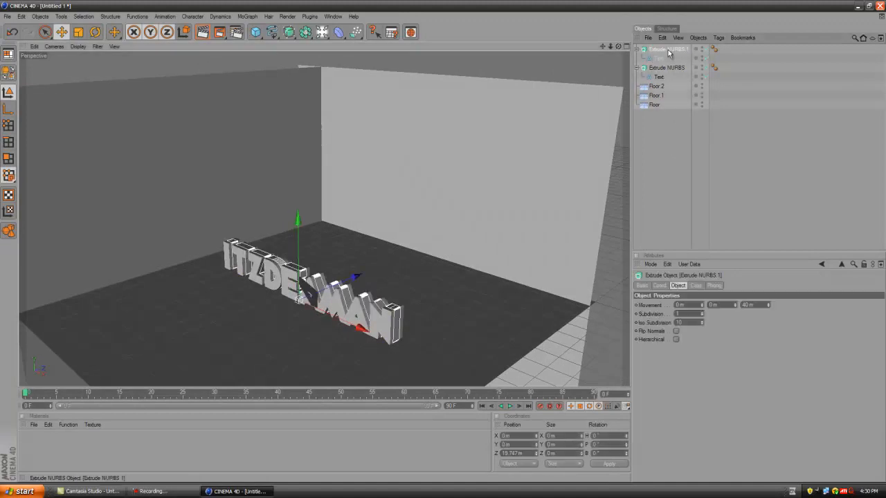
left_click(693, 285)
left_click(700, 305)
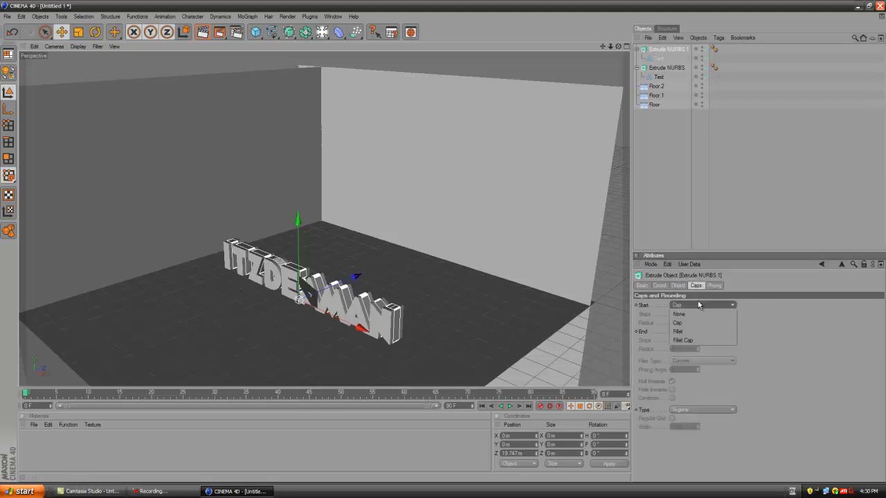
left_click(685, 344)
left_click(686, 330)
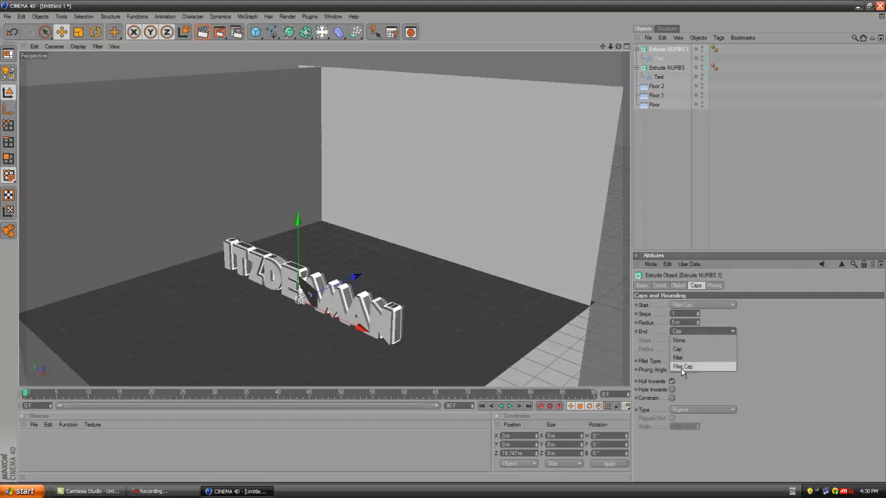
left_click(682, 367)
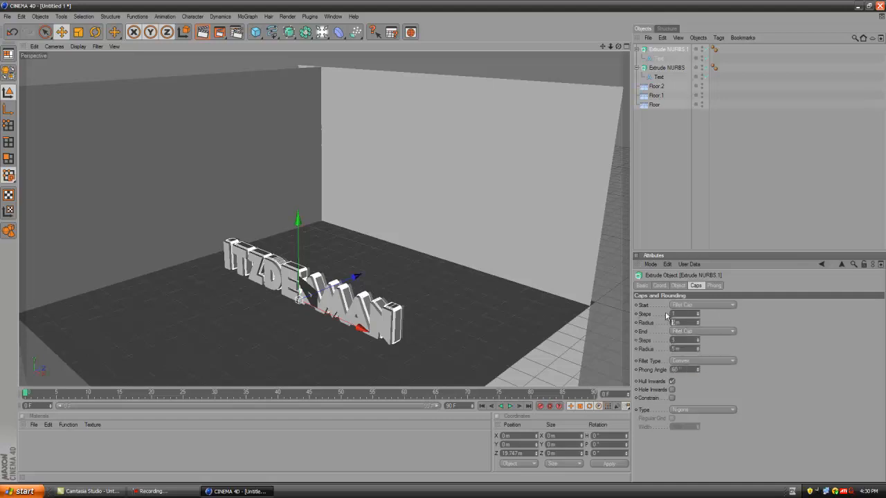
- Set the start and end fillet radius of Extrude NURBS.1 to 10 m
double_click(675, 349)
type("10")
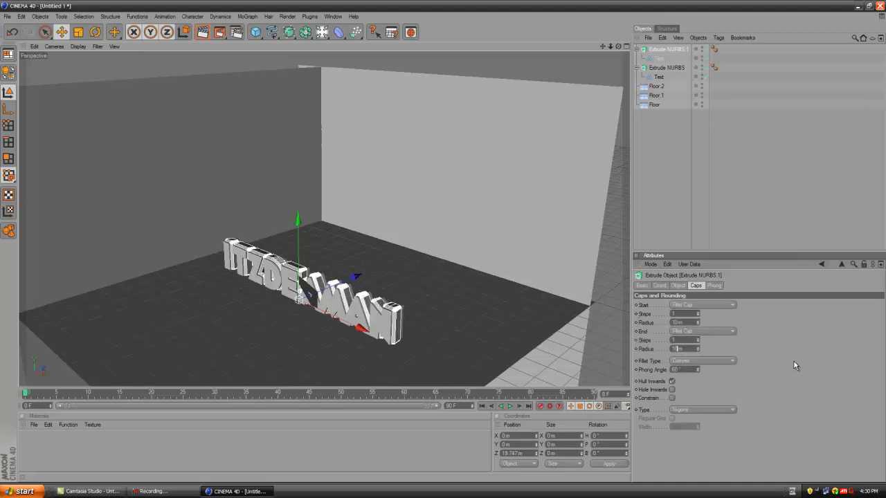
key("Return")
left_click(703, 220)
left_click_drag(618, 48, 450, 245)
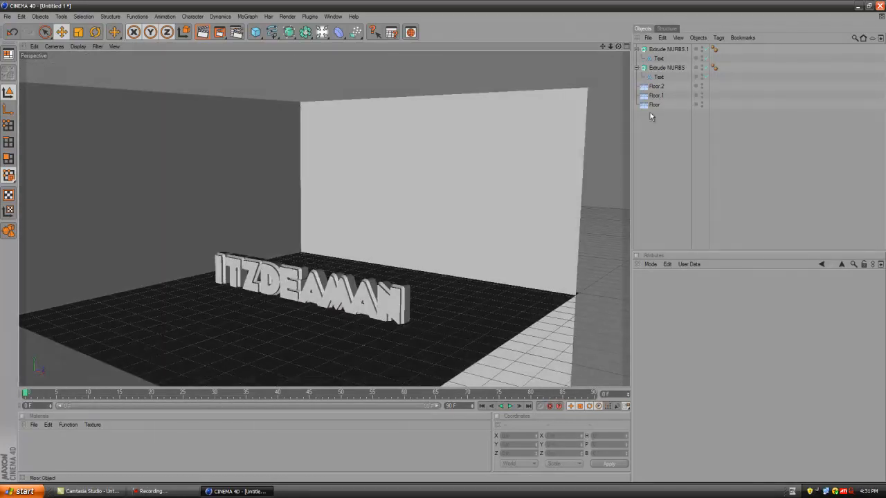
- Select both Extrude NURBS objects with their text splines and move them back about 137.5 m along Z
left_click(658, 77)
left_click(661, 50, "shift")
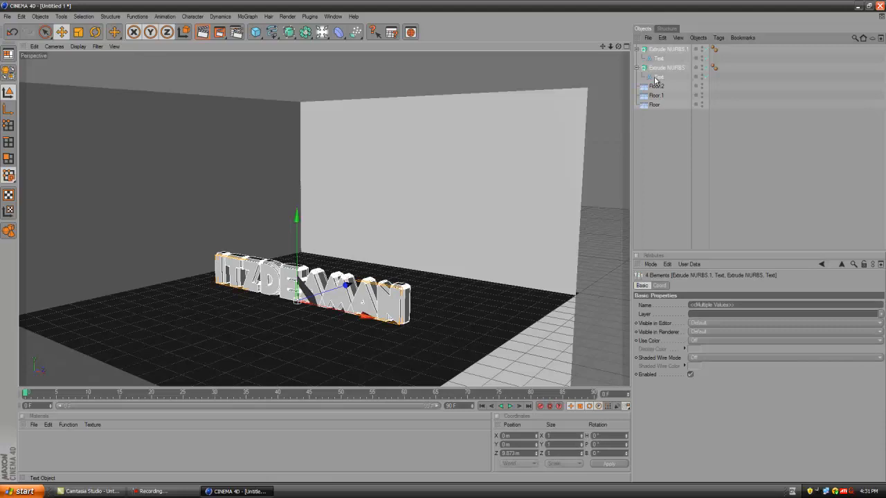
left_click(659, 78)
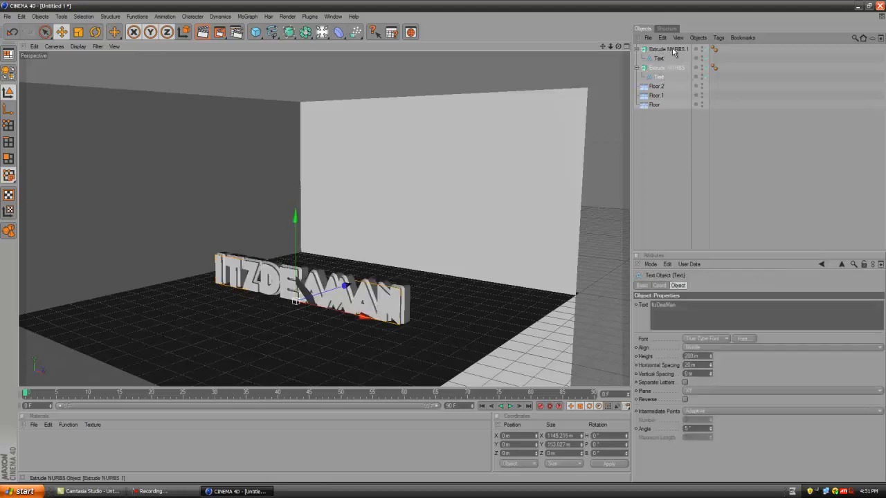
left_click(673, 49, "shift")
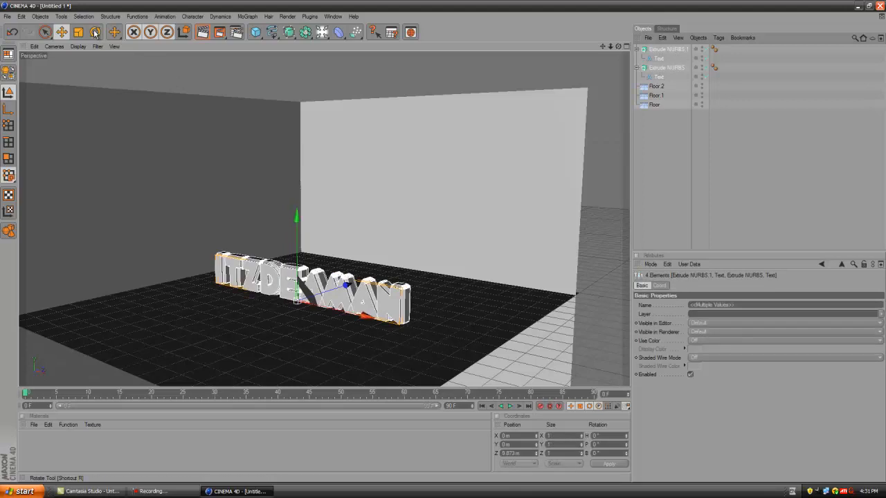
left_click_drag(344, 286, 444, 240)
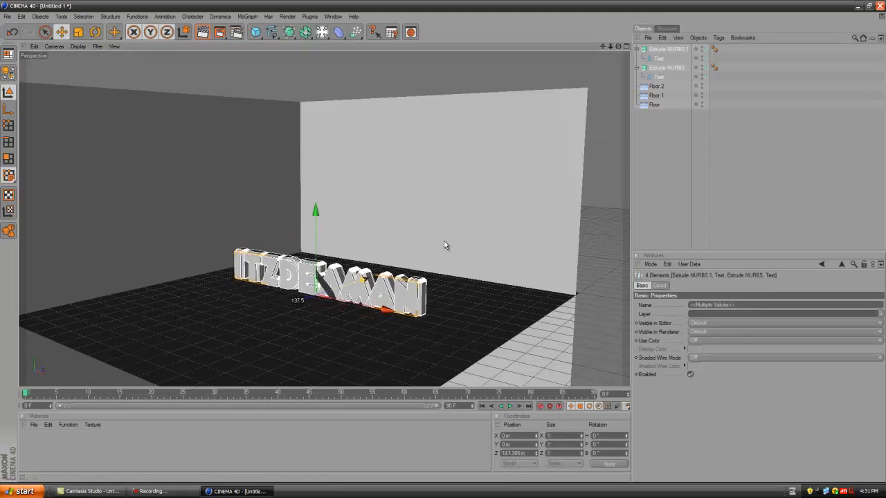
- Rotate the lettering to a heading of about 40.6° and raise it to about 234 m in Y
left_click(96, 33)
left_click_drag(415, 298, 395, 305)
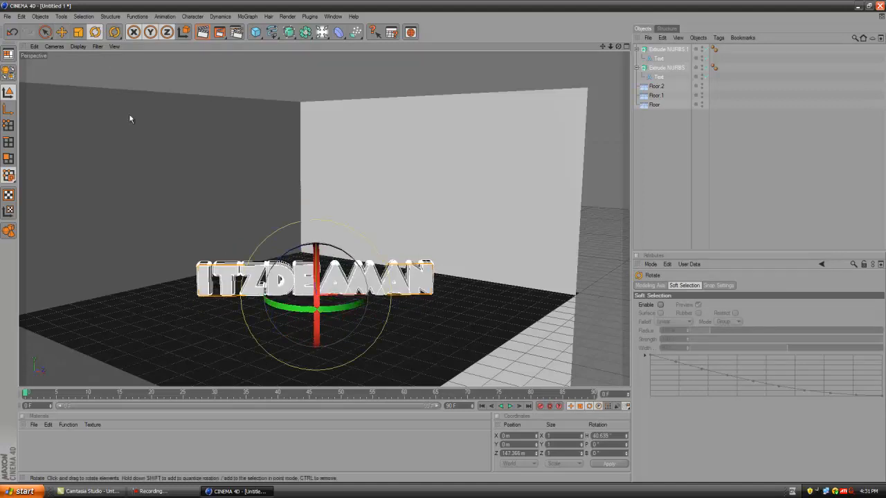
left_click(68, 32)
left_click_drag(316, 209, 316, 162)
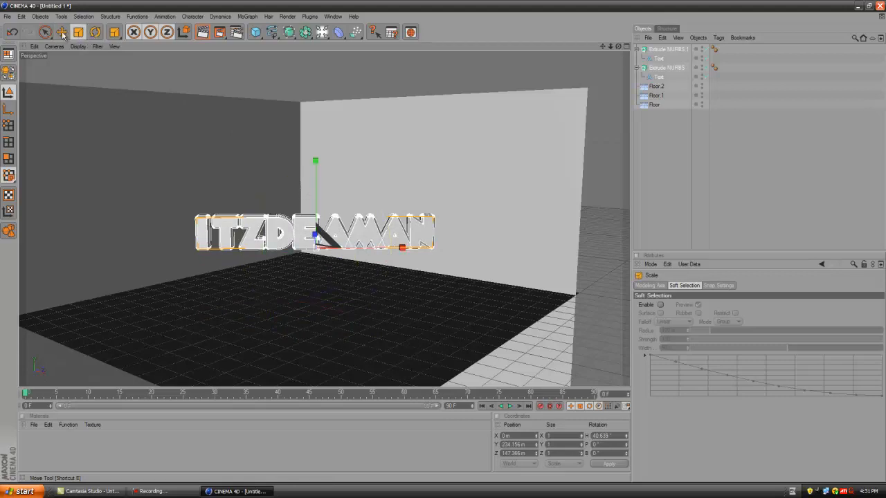
- Scale up the lettering and reposition it at about X 60 m, Y 176 m, Z 199 m
left_click(96, 33)
left_click(76, 34)
left_click_drag(445, 245, 382, 270)
left_click(62, 33)
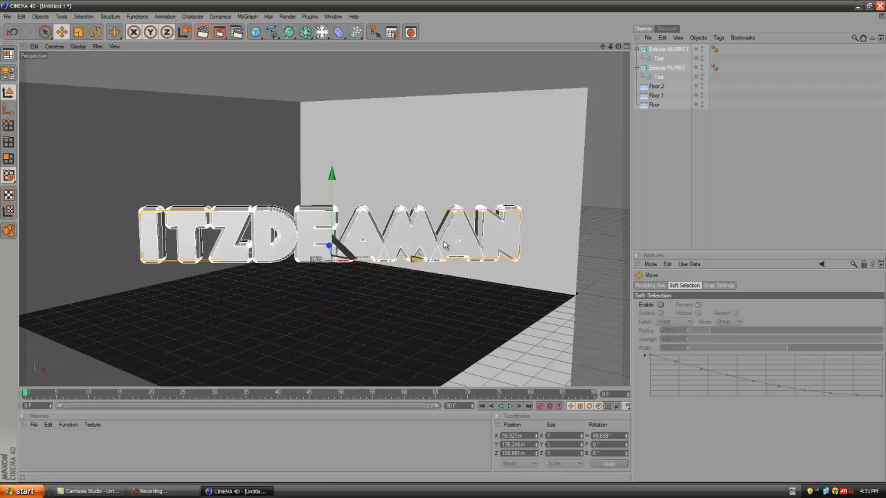
- Rotate the lettering to a heading of about 49.2° and a pitch of about -22.8°
left_click(95, 32)
left_click_drag(325, 272, 341, 221)
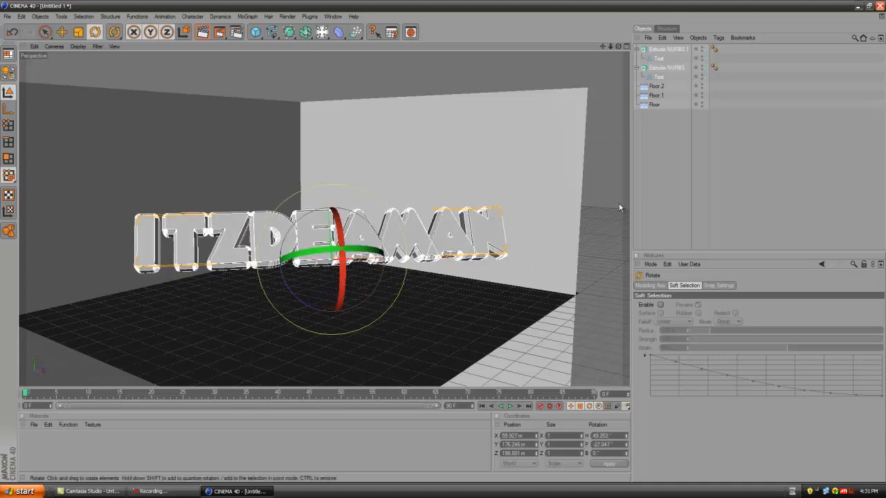
left_click(666, 199)
left_click(277, 237)
left_click(676, 159)
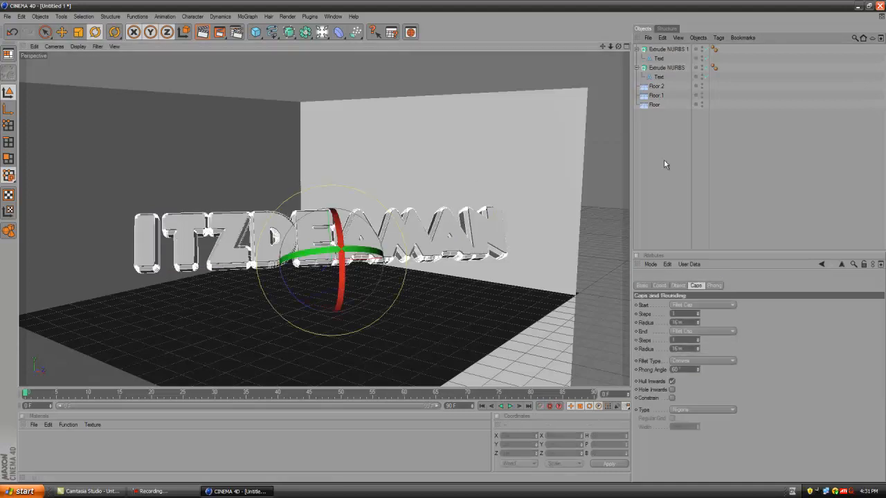
scroll(615, 172, "down", 3)
scroll(614, 172, "up", 3)
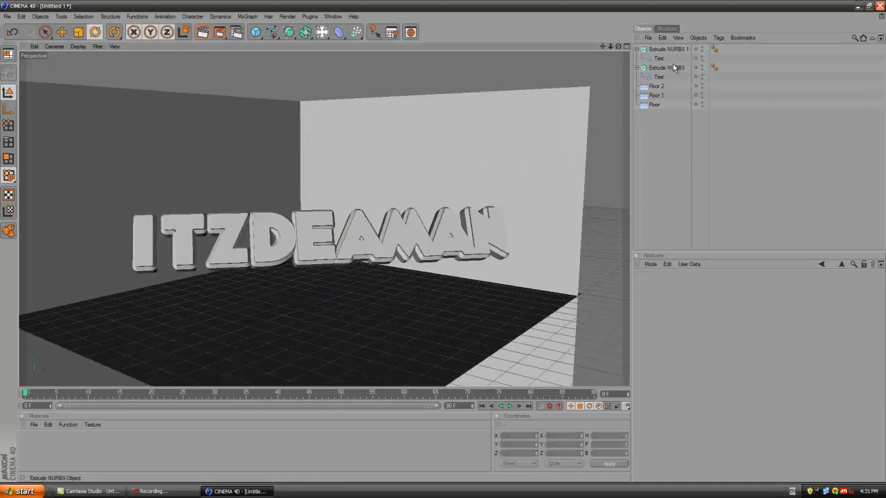
- Select both text extrusions and shift them along their own X axis to about X -29 m, Z 96 m
left_click(663, 51)
left_click(655, 78, "shift")
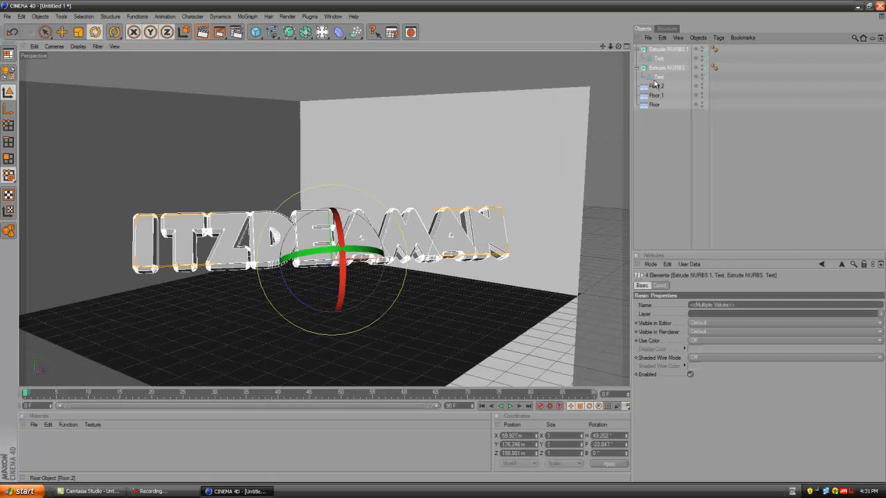
left_click(61, 32)
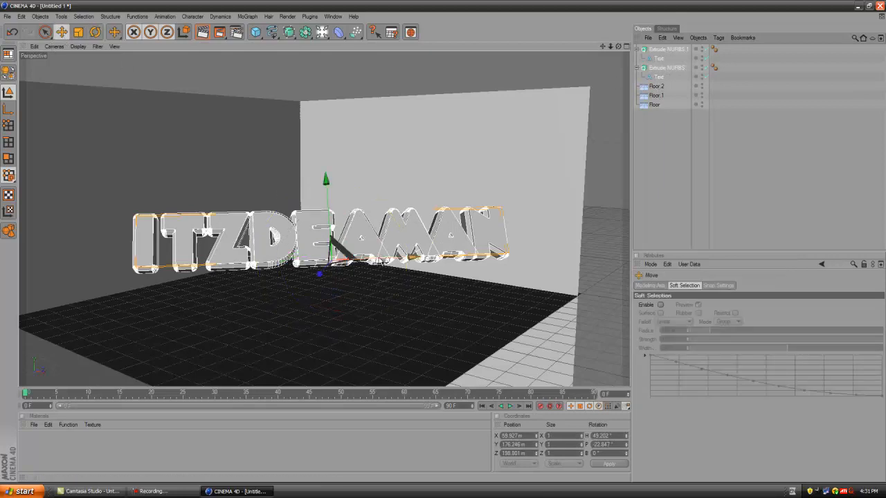
left_click_drag(444, 244, 347, 261, "alt")
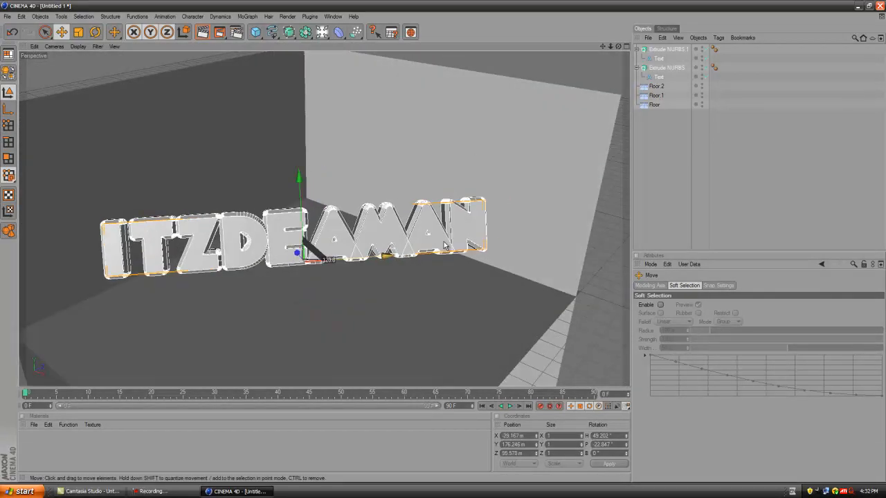
left_click(610, 53)
left_click_drag(601, 46, 626, 57)
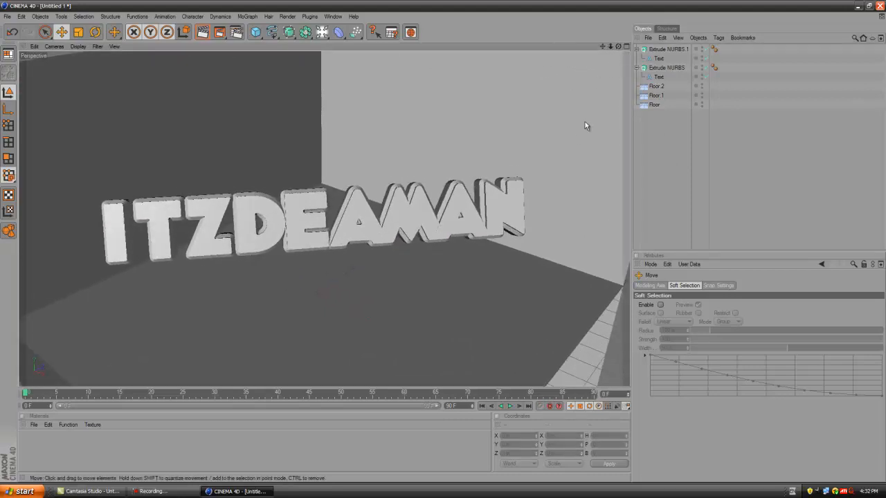
- Move both text extrusions to about X -58 m, Y 189 m, Z 6 m
left_click_drag(660, 80, 657, 47)
left_click_drag(381, 245, 443, 244)
left_click_drag(303, 242, 297, 242)
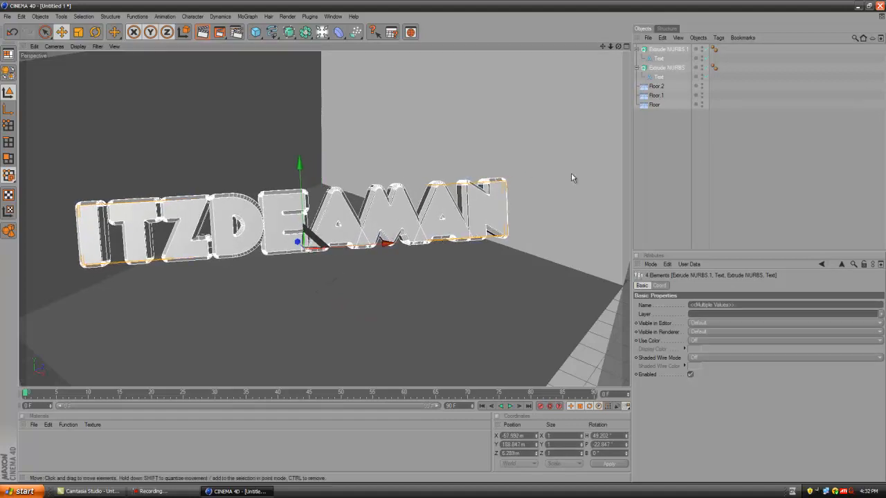
left_click(542, 172)
left_click_drag(603, 47, 656, 53)
left_click_drag(443, 244, 436, 244)
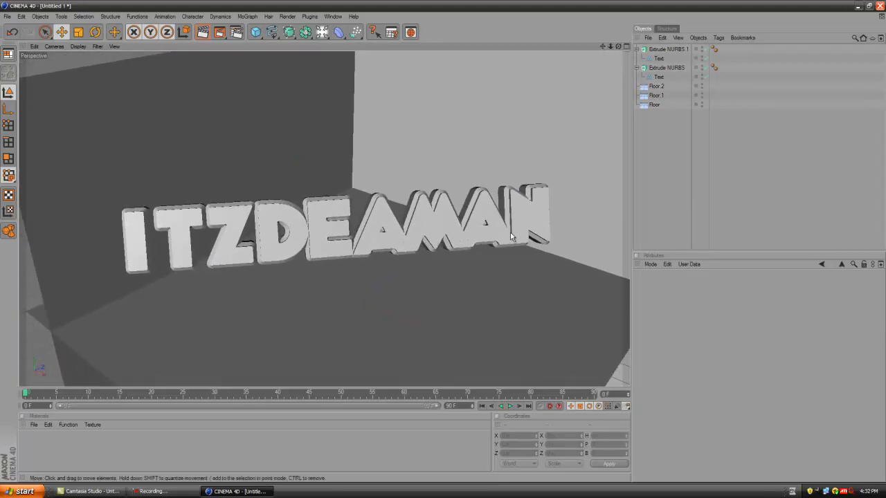
- Nudge both text extrusions sideways to about X -76 m
left_click(656, 77)
left_click(657, 51, "shift")
left_click_drag(427, 251, 460, 246)
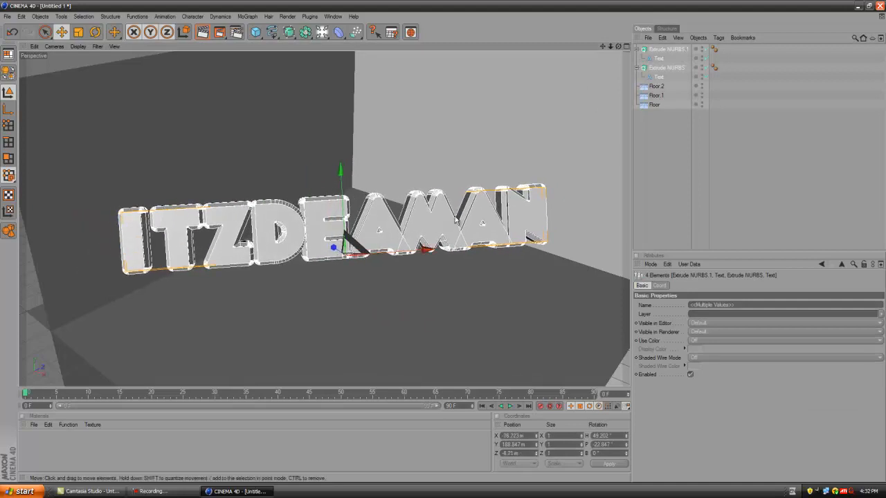
left_click(671, 152)
left_click_drag(618, 46, 443, 243)
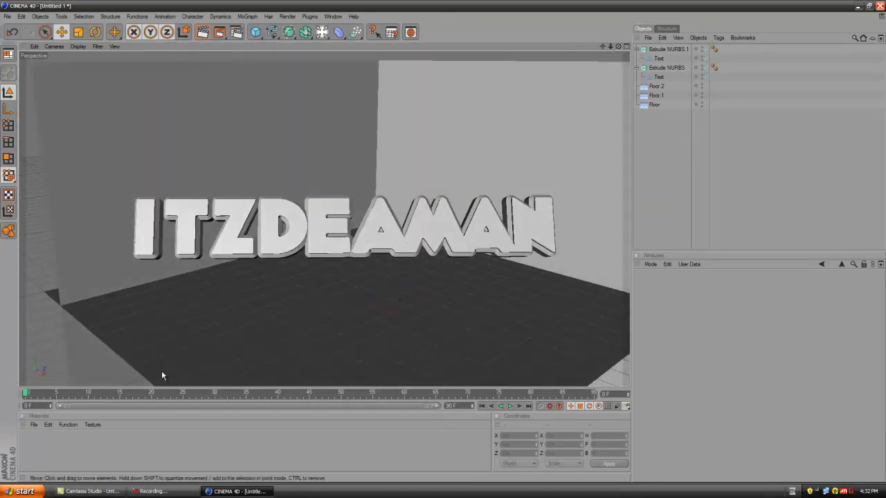
- Create a Nukei shader material and apply it to the filleted lettering, Extrude NURBS.1
left_click(32, 425)
mouse_move(63, 324)
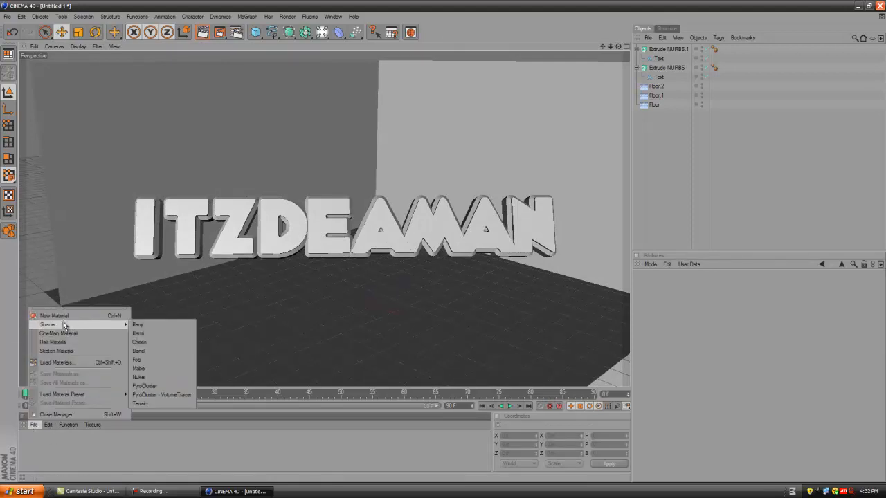
left_click(139, 378)
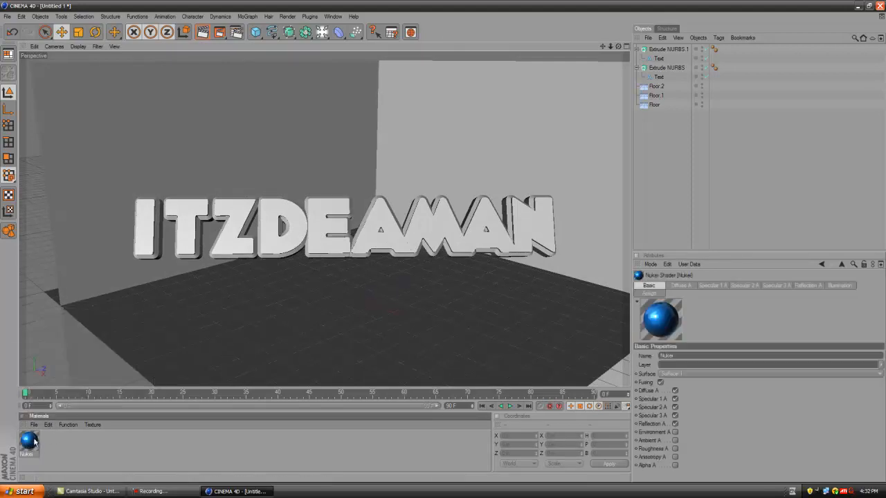
left_click_drag(618, 47, 155, 373)
left_click_drag(30, 445, 342, 217)
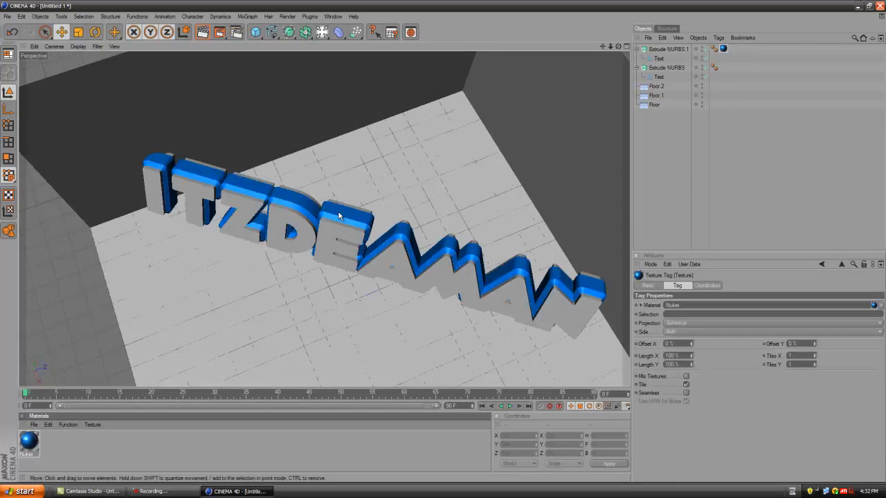
left_click(663, 52)
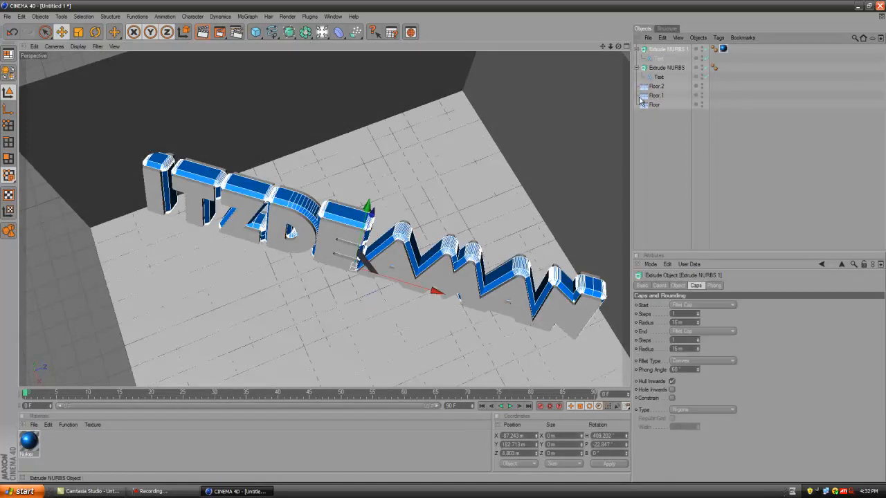
left_click(635, 58)
left_click_drag(618, 46, 415, 239)
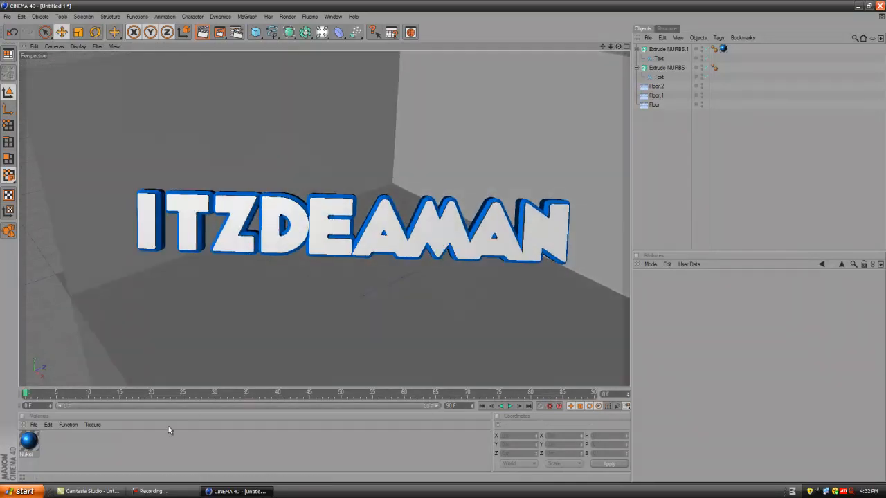
left_click(233, 207)
double_click(92, 445)
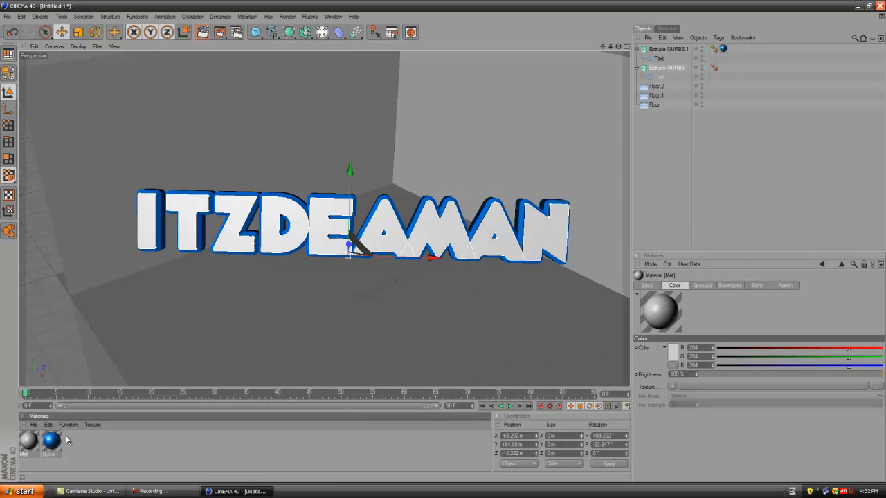
key("Delete")
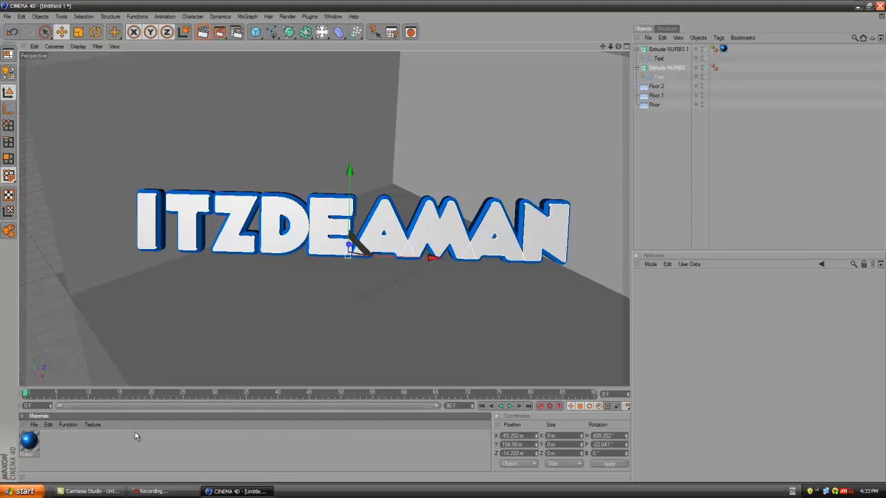
- Create a new material and set its color to mid grey, RGB 169, 169, 169
double_click(71, 444)
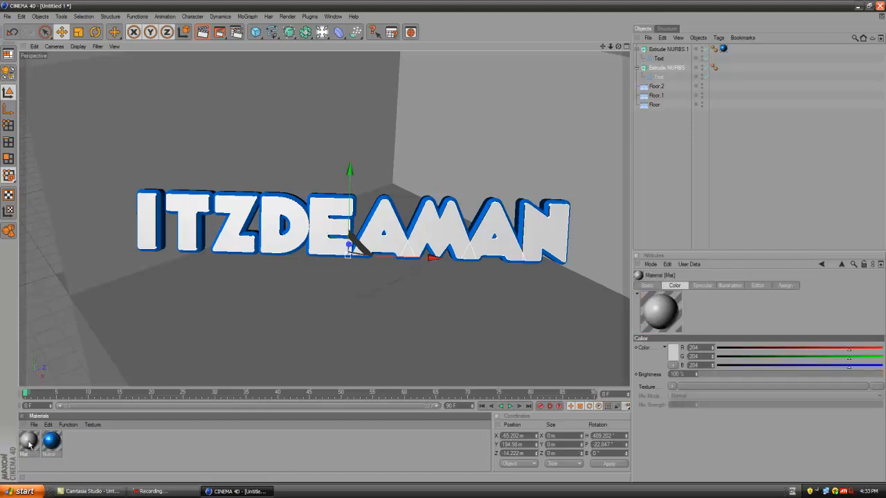
double_click(28, 442)
left_click_drag(261, 84, 166, 177)
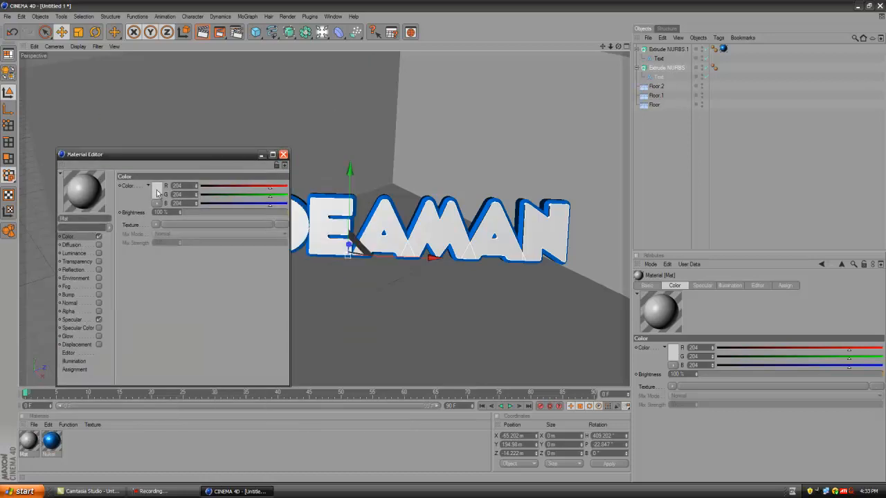
left_click(157, 193)
left_click_drag(104, 177, 97, 175)
left_click(137, 235)
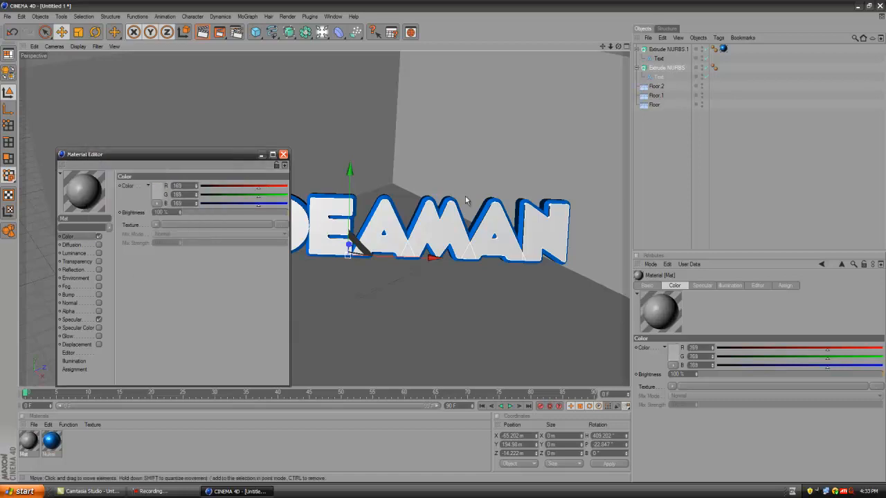
- Enable reflection on the grey material at 48% brightness and finish editing the material
left_click(98, 270)
left_click(220, 211)
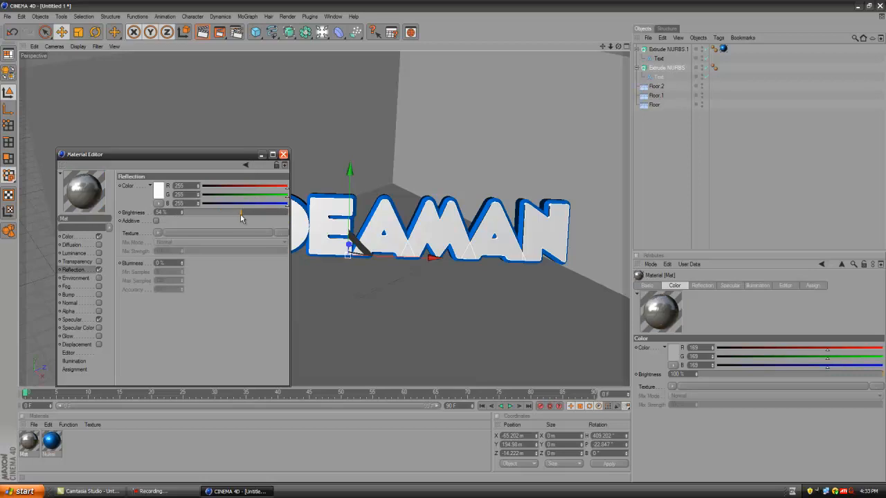
left_click_drag(234, 215, 235, 215)
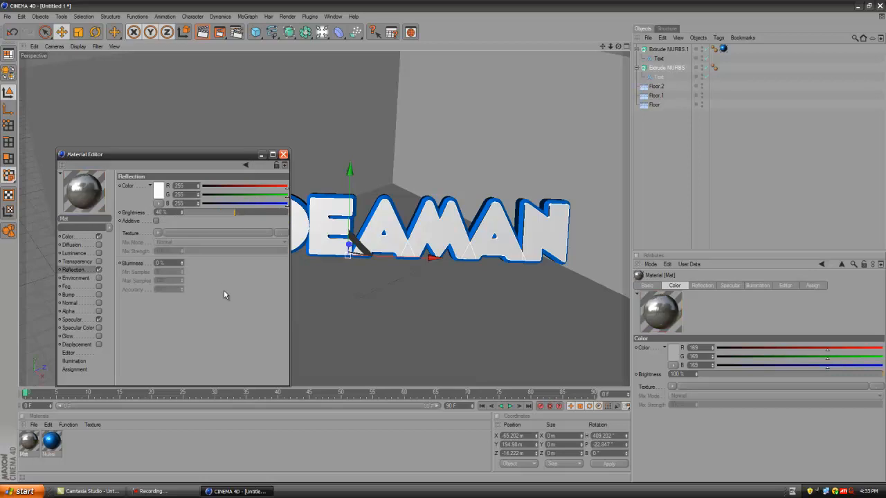
left_click(72, 263)
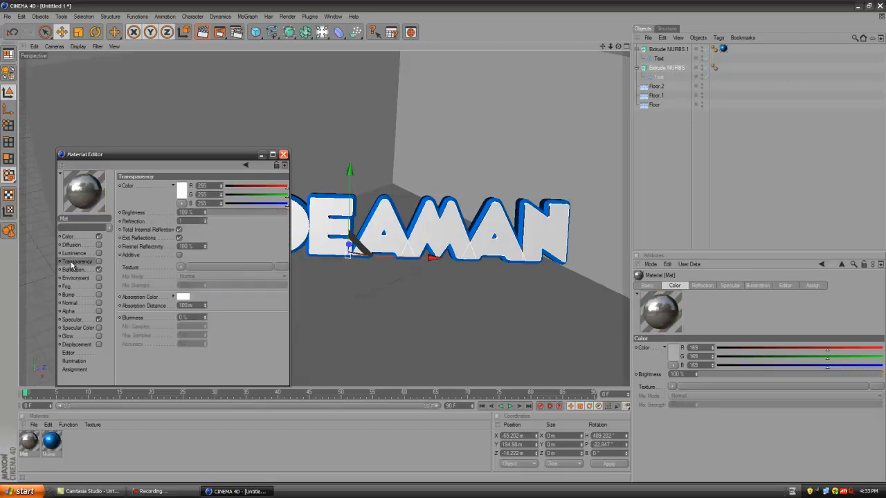
left_click(76, 254)
left_click(76, 245)
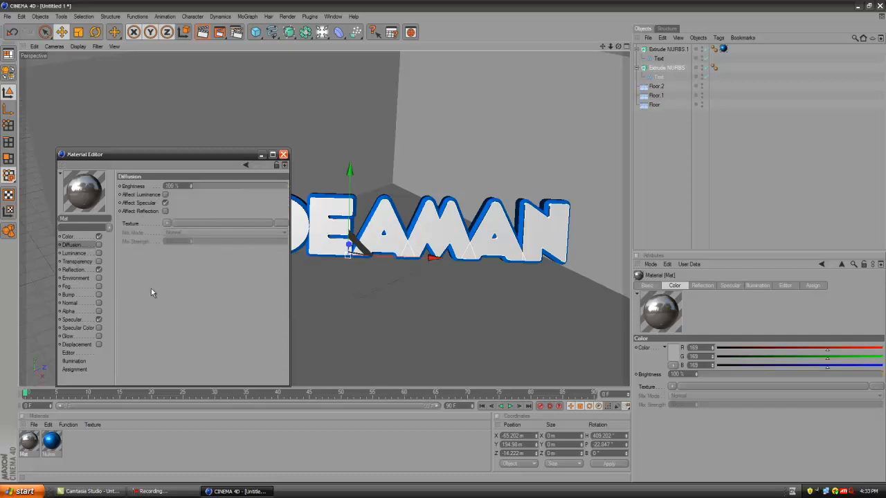
left_click(283, 154)
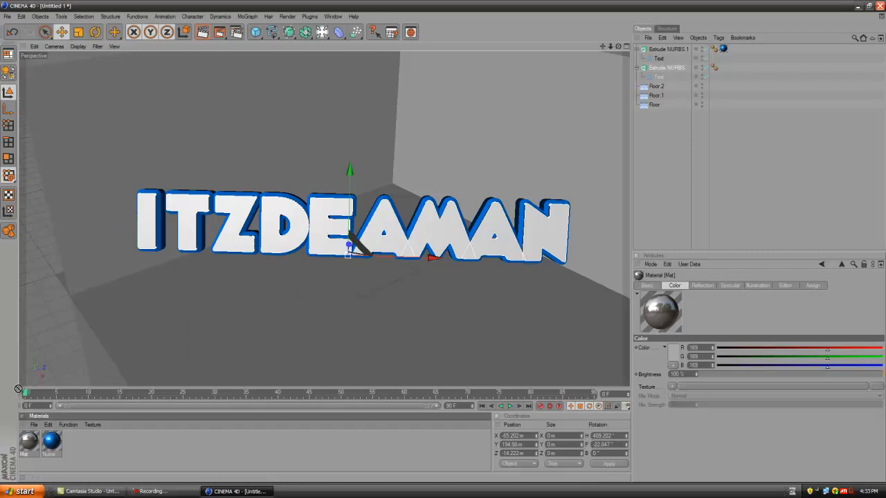
- Apply the grey reflective material to the front lettering, Extrude NURBS, and render a preview of the view
left_click_drag(202, 222, 236, 205)
left_click(642, 171)
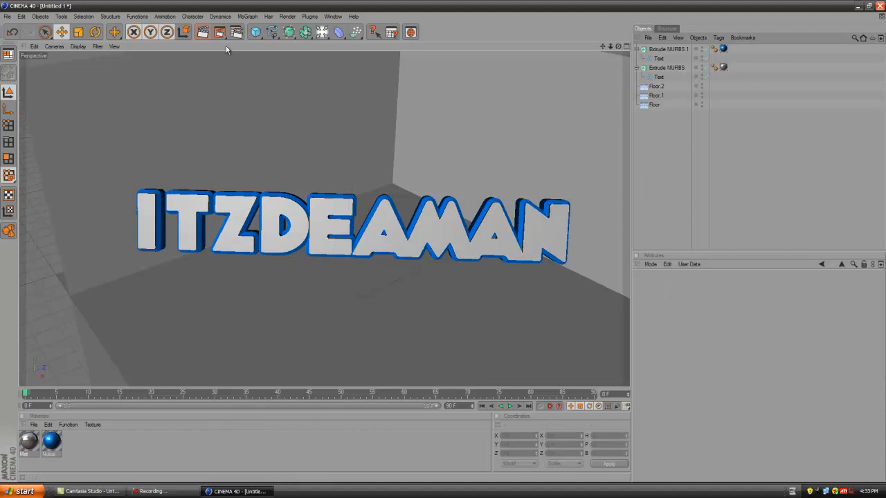
scroll(487, 163, "up", 1)
left_click(203, 32)
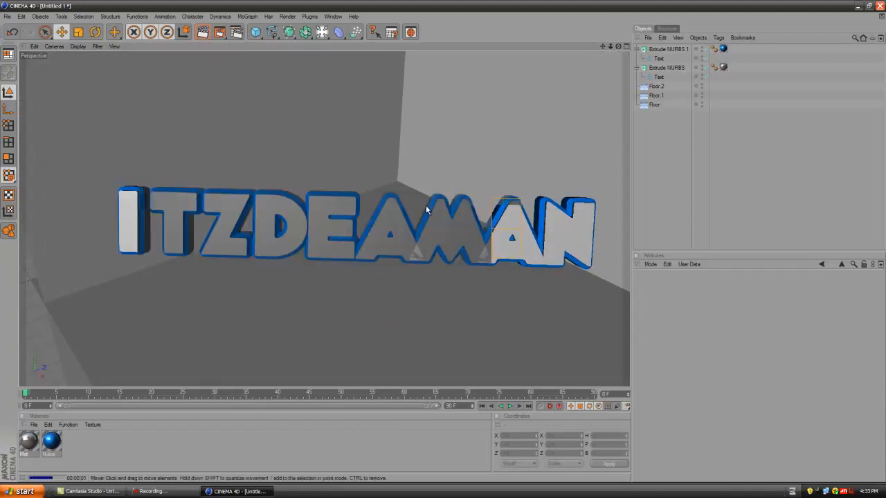
left_click(668, 207)
- Create another material and set its color to pure white, RGB 255, 255, 255
scroll(272, 126, "down", 2)
left_click_drag(317, 55, 393, 60, "alt")
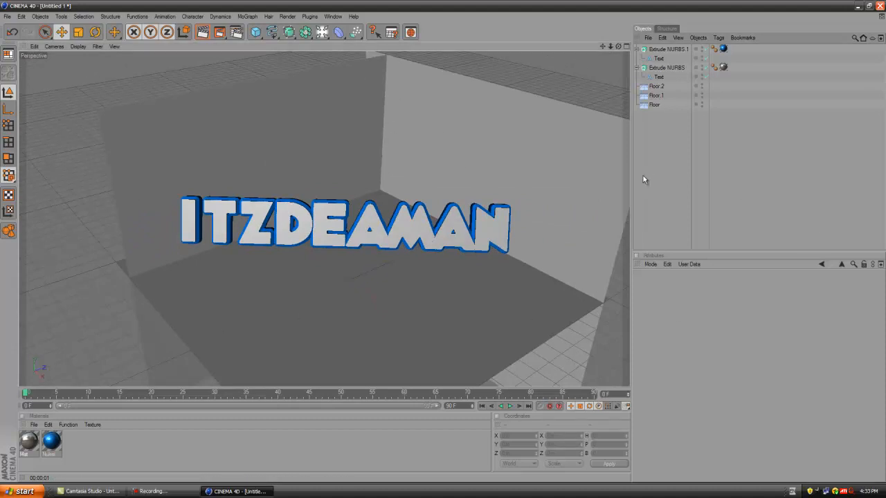
scroll(295, 324, "up", 2)
double_click(98, 438)
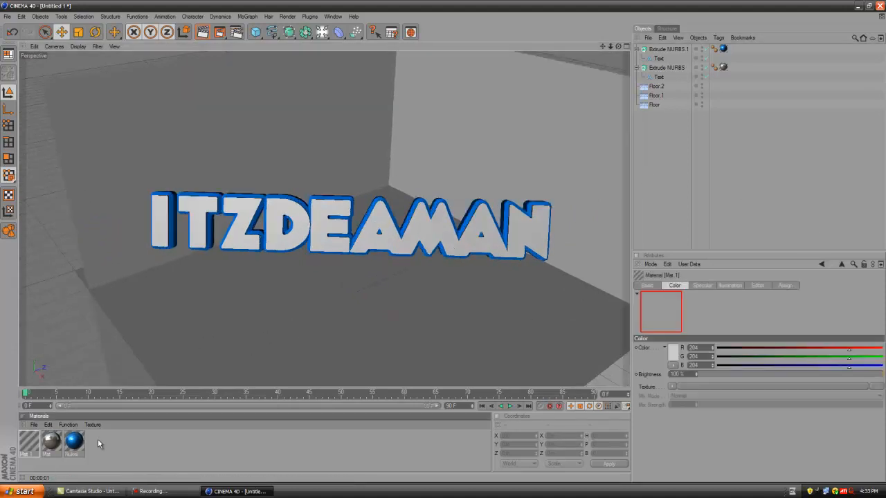
double_click(29, 442)
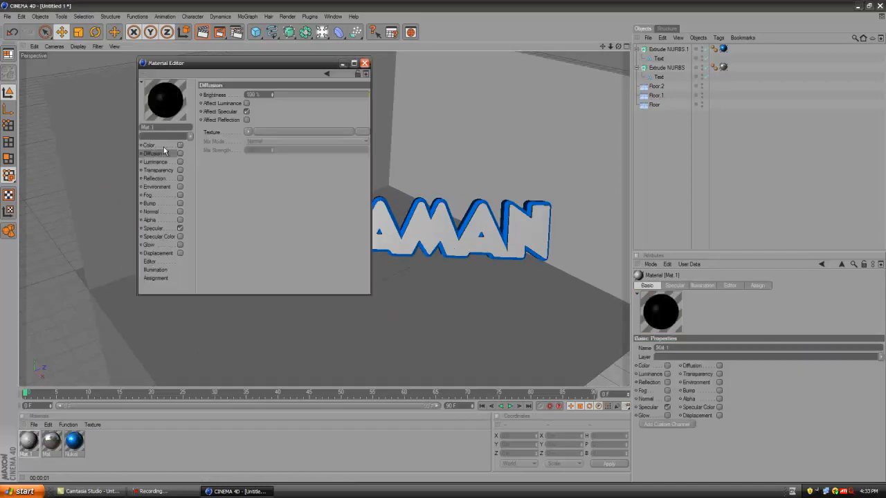
left_click(155, 145)
left_click(239, 103)
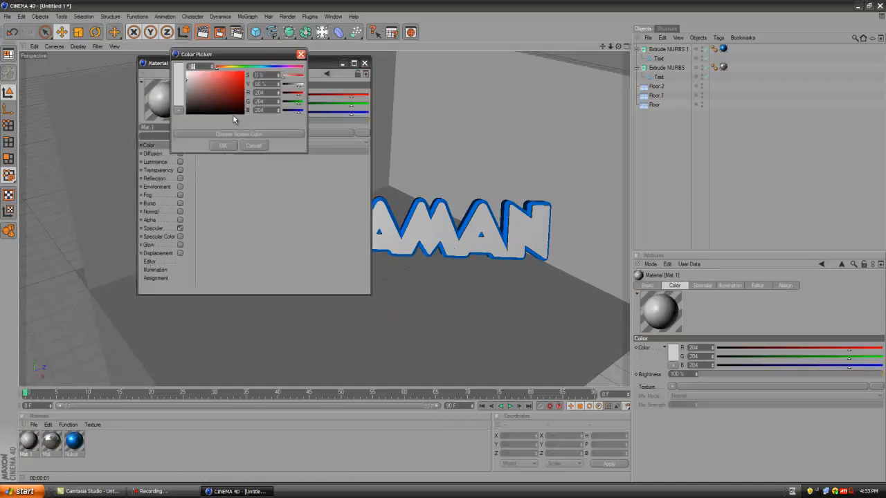
left_click(234, 146)
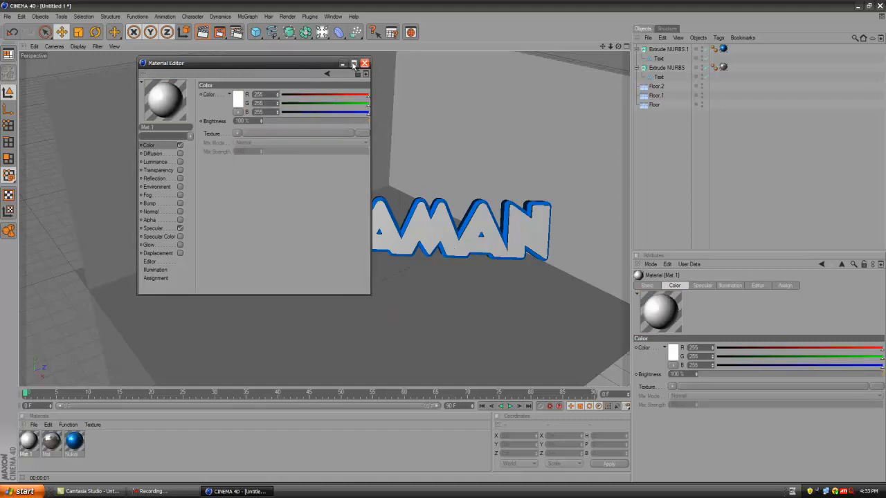
- Set the white material's reflection brightness to 15% and finish editing the material
left_click(154, 178)
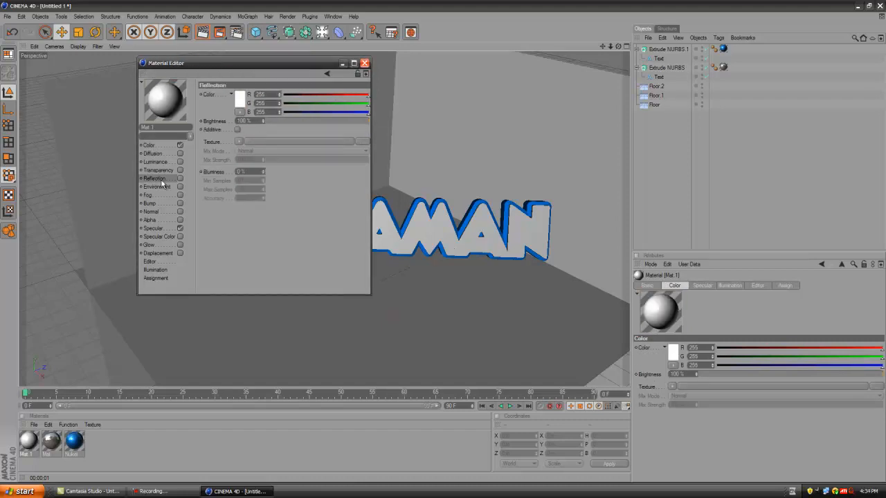
left_click_drag(317, 124, 281, 127)
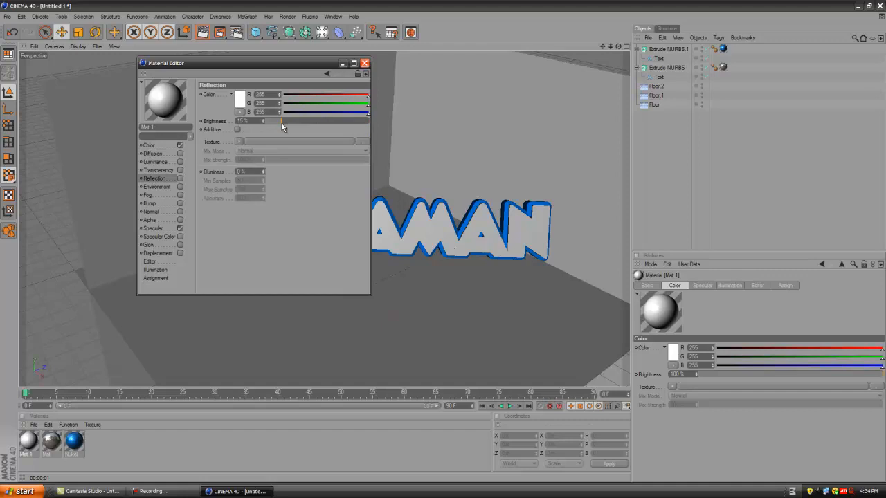
left_click(365, 63)
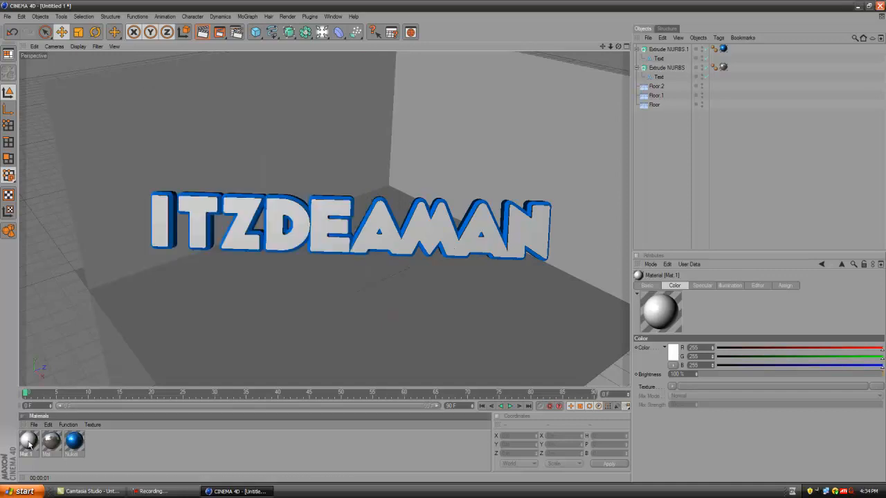
- Apply the white material to all three floor objects and render a preview of the view
left_click_drag(517, 102, 293, 130)
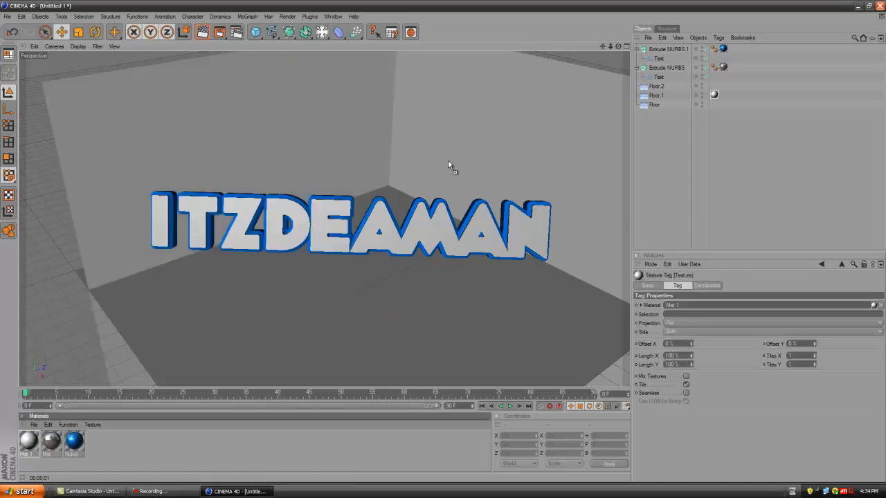
left_click_drag(430, 191, 431, 193)
left_click_drag(26, 447, 330, 305)
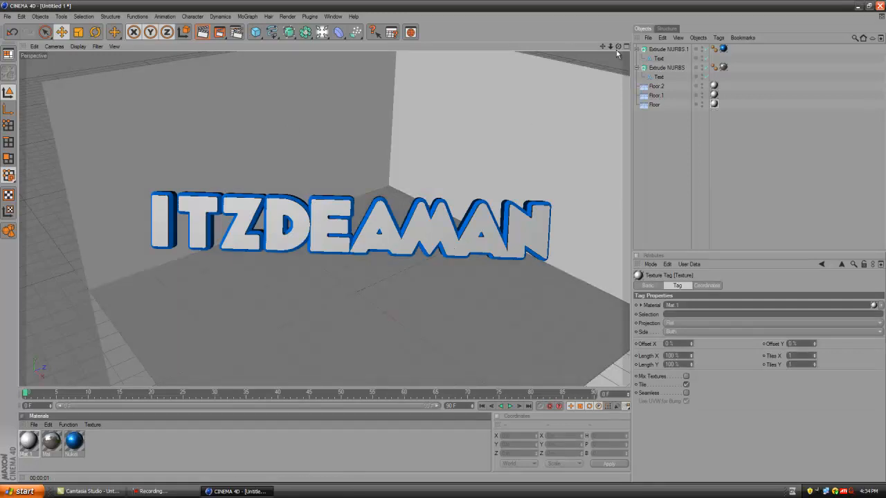
left_click(206, 36)
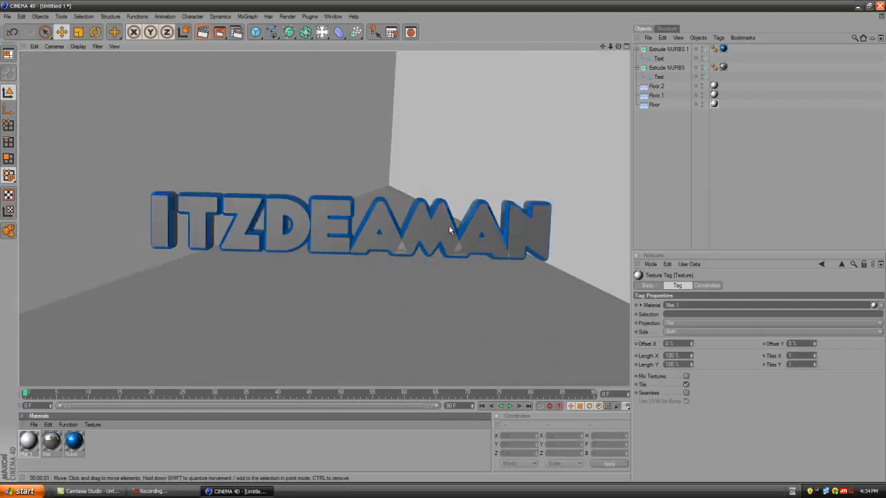
left_click(675, 189)
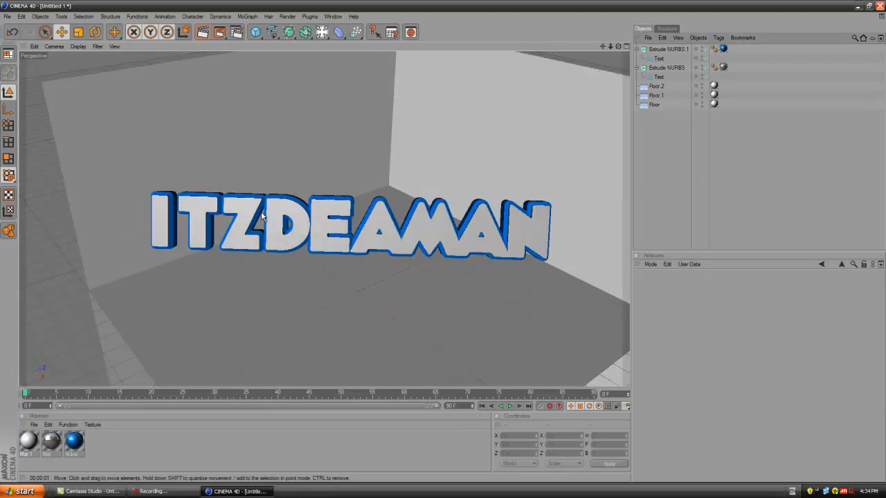
- Add an omni light and move it in front of the lettering to about X 66 m, Y 571 m, Z -719 m
scroll(225, 215, "down", 1)
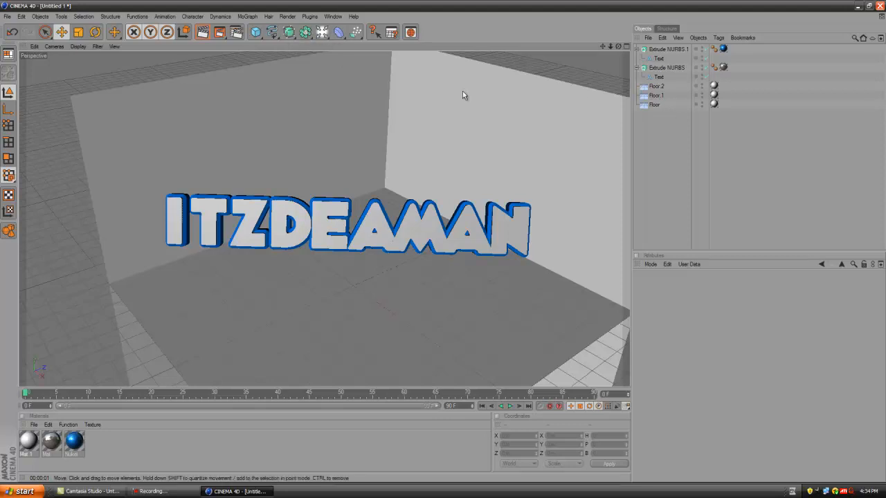
left_click(321, 32)
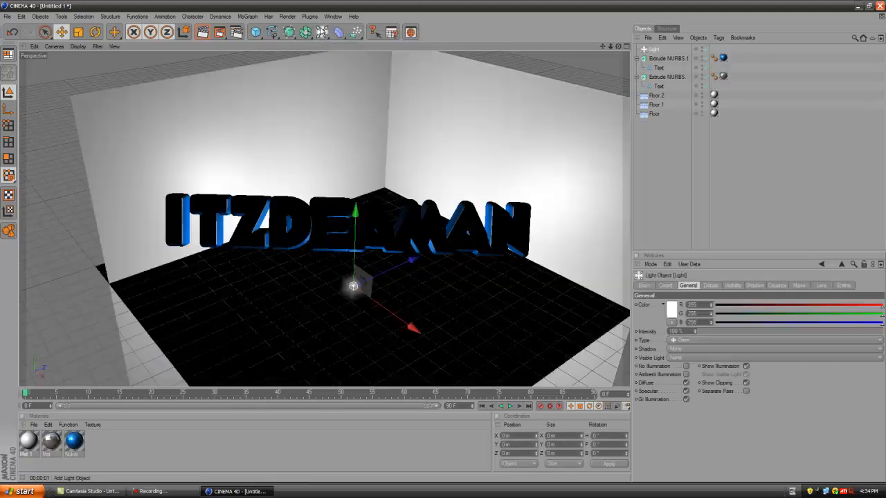
left_click(322, 33)
left_click_drag(488, 257, 445, 246)
left_click_drag(392, 187, 251, 303)
left_click_drag(201, 187, 197, 154)
left_click_drag(277, 210, 289, 206)
left_click_drag(263, 265, 274, 275)
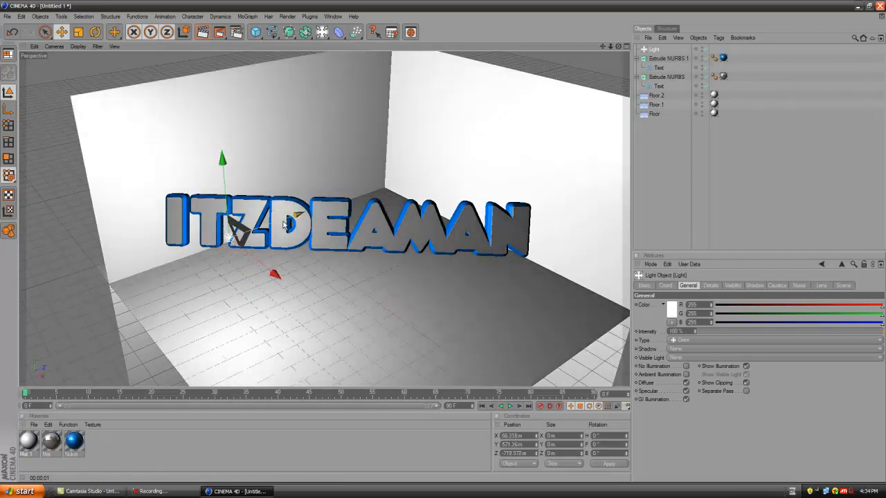
- Raise and recenter the light over the lettering at about X 322 m, Y 767 m, Z -394 m
left_click_drag(283, 225, 246, 239)
mouse_move(229, 286)
left_mouse_down()
mouse_move(245, 306)
mouse_move(236, 297)
left_mouse_up()
left_click_drag(185, 182, 181, 154)
left_click_drag(194, 254, 338, 218)
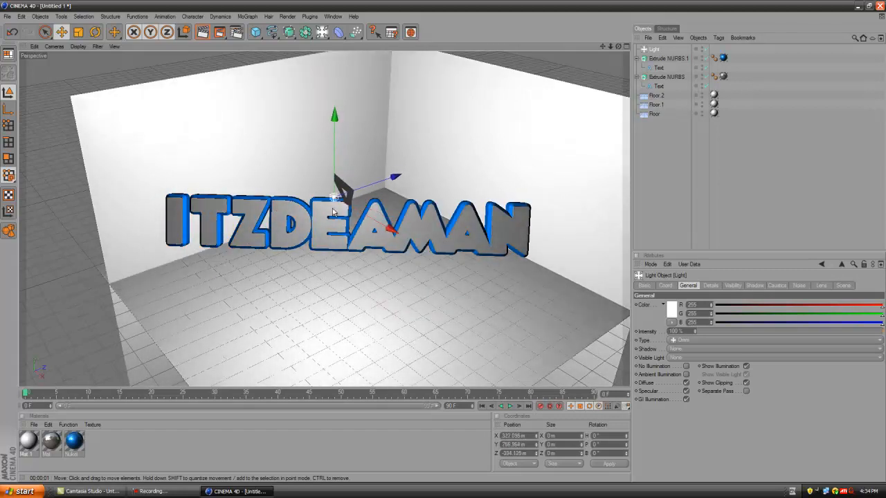
left_click(647, 173)
- Render a preview of the lit scene and examine the lettering from other angles
scroll(206, 150, "up", 1)
left_click(199, 37)
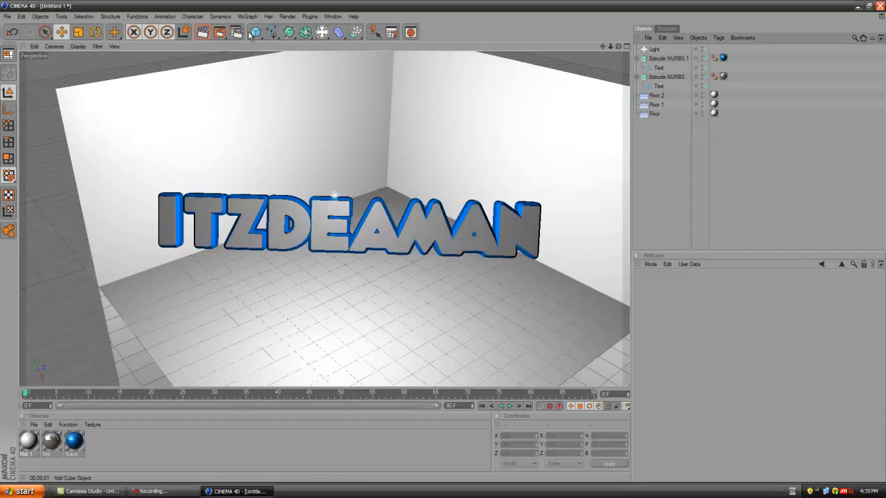
left_click(185, 493)
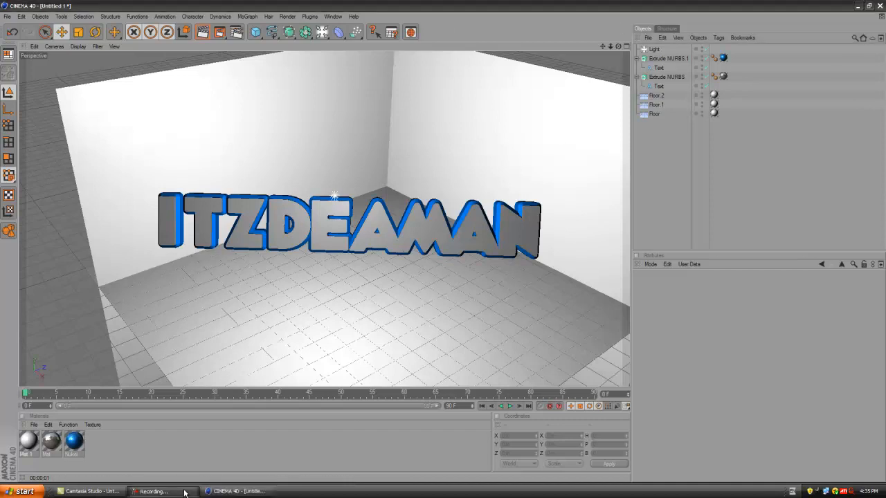
left_click(332, 200)
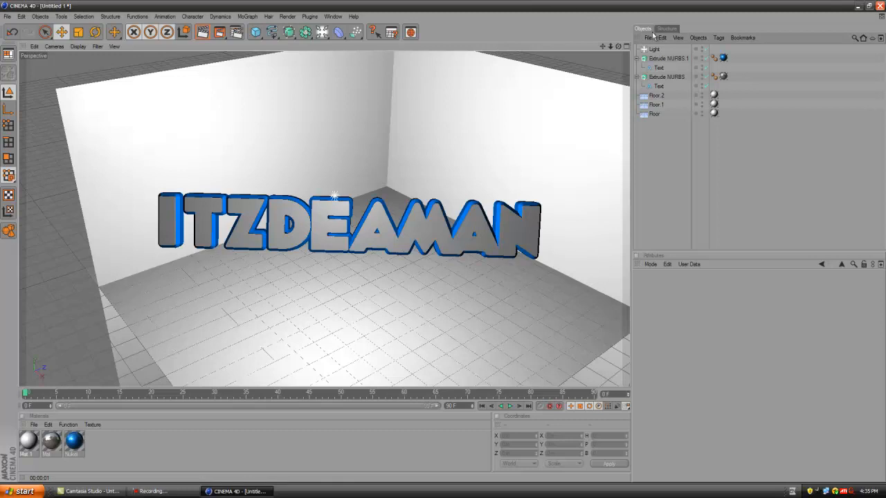
left_click_drag(619, 47, 441, 242)
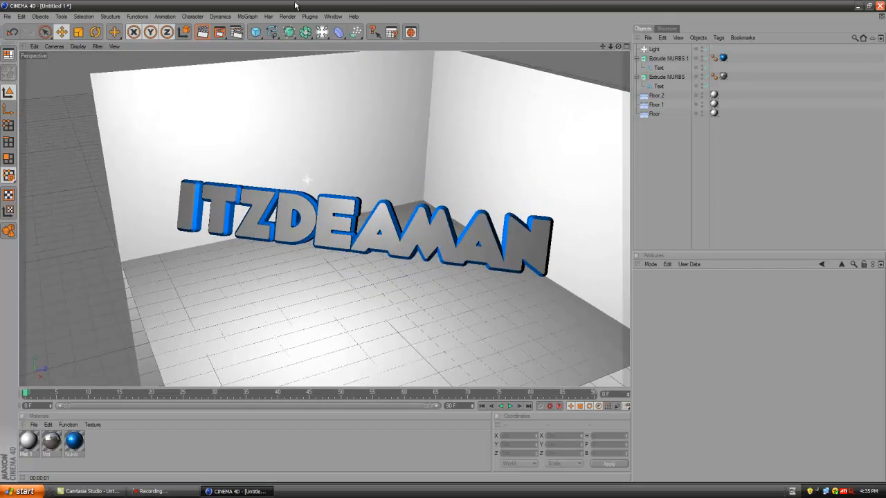
left_click_drag(617, 46, 443, 242)
scroll(457, 138, "up", 1)
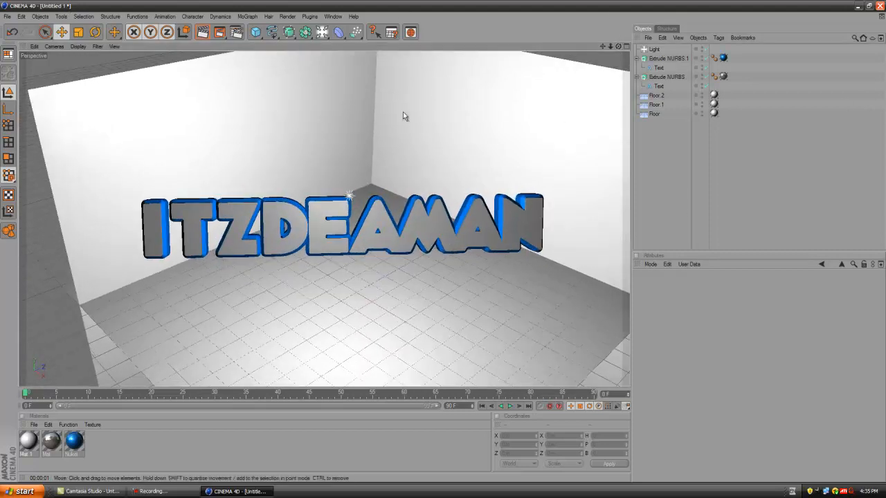
- Add a camera object to the scene
left_click(326, 33)
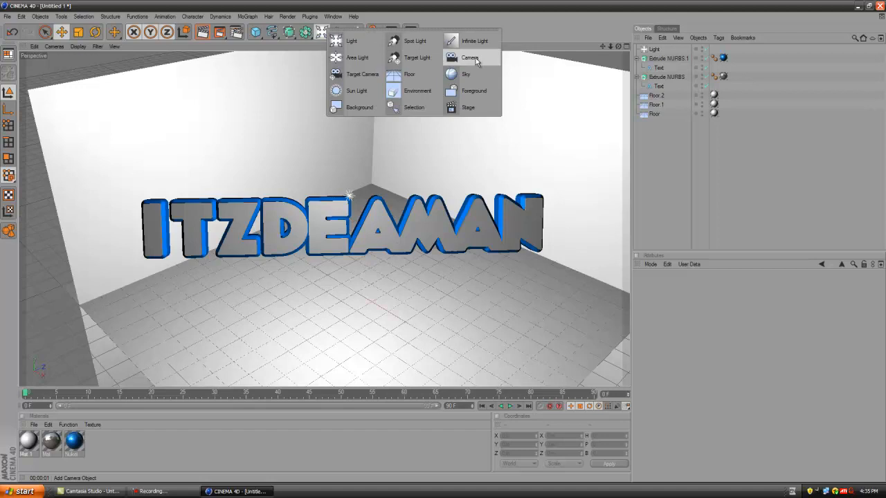
left_click(323, 34)
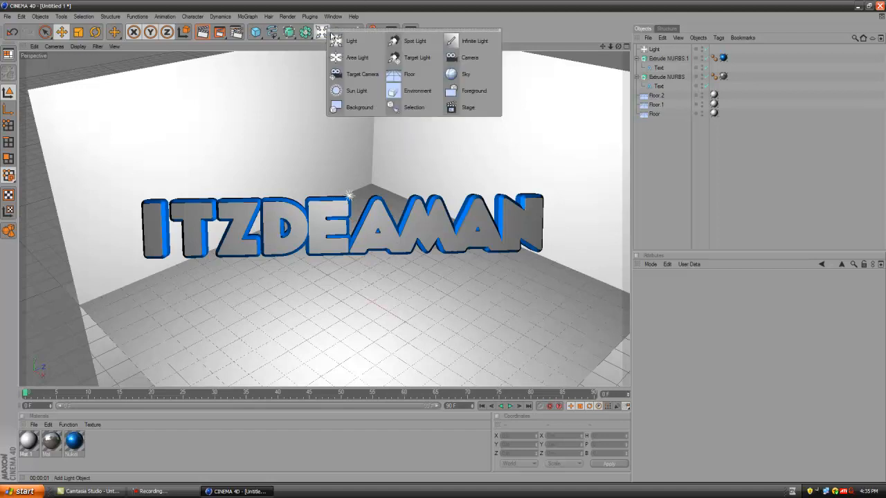
left_click(464, 58)
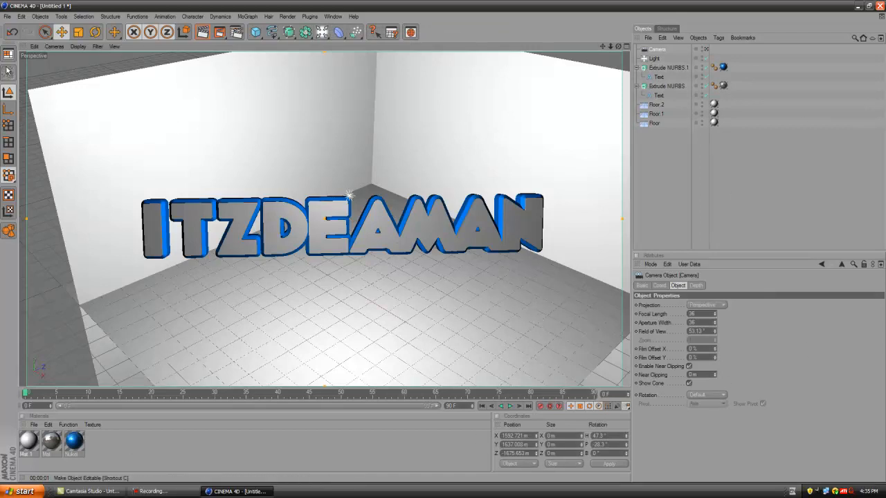
scroll(560, 272, "down", 6)
scroll(436, 215, "down", 4)
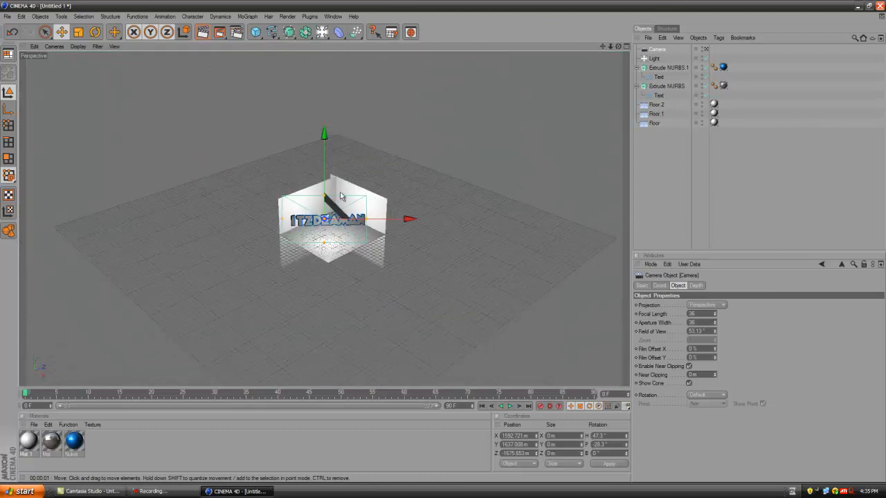
- Switch the perspective view to look through the new scene camera
left_click_drag(618, 46, 443, 103)
mouse_move(401, 236)
left_mouse_down()
mouse_move(427, 234)
mouse_move(408, 236)
left_mouse_up()
scroll(493, 147, "up", 4)
left_click_drag(602, 47, 30, 79)
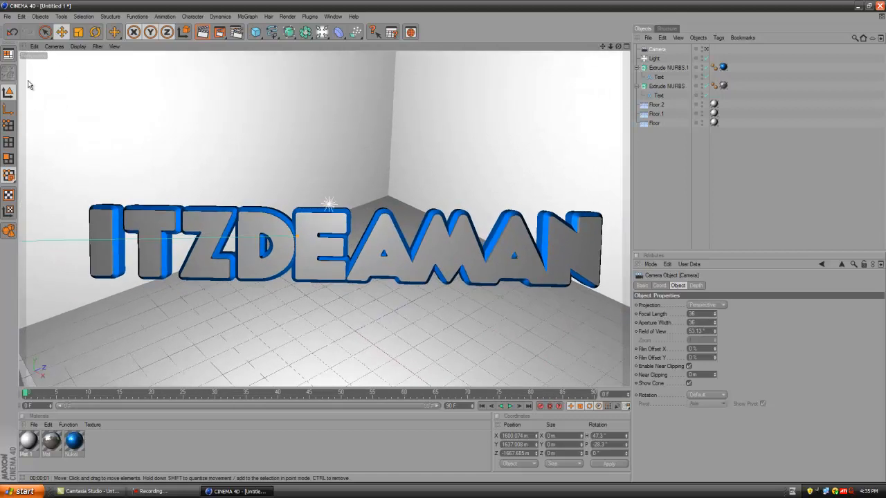
left_click(55, 46)
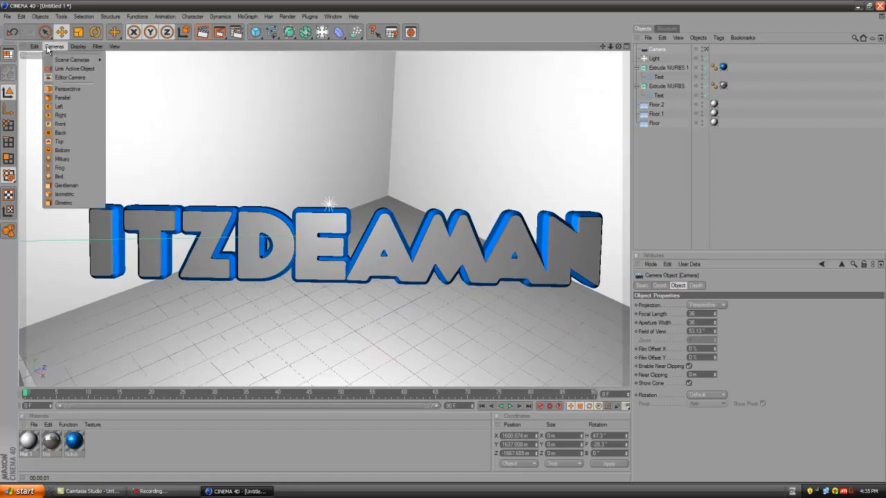
left_click(52, 46)
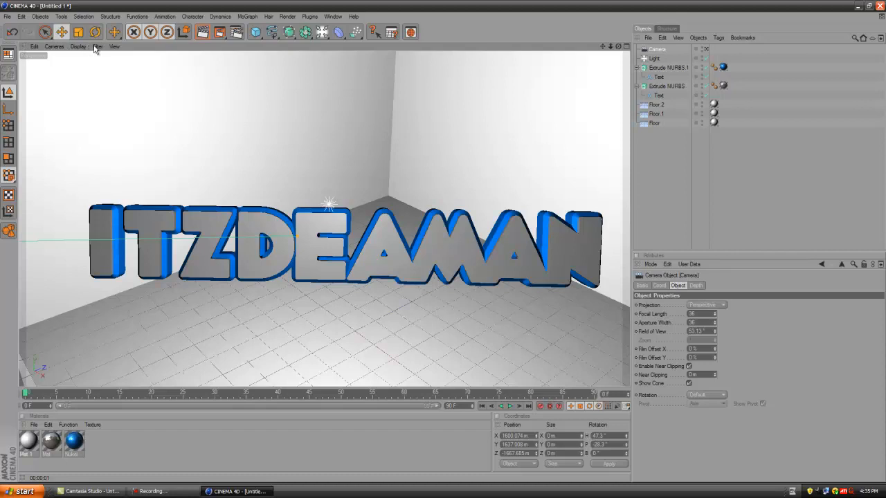
left_click(54, 49)
mouse_move(70, 59)
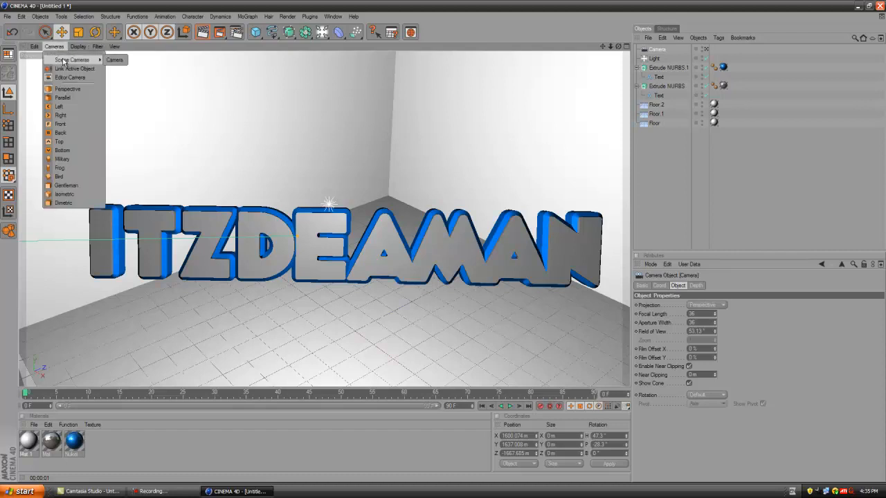
left_click(115, 60)
- Move the camera to a tilted close view from the "I" end of the lettering, about X -504 m, Y 550 m, Z -1452 m
scroll(341, 196, "down", 5)
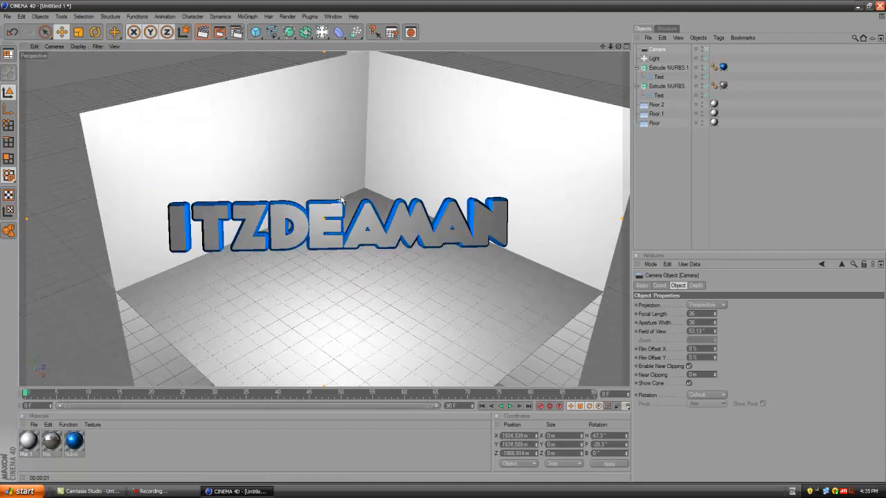
scroll(341, 199, "down", 2)
scroll(294, 207, "up", 3)
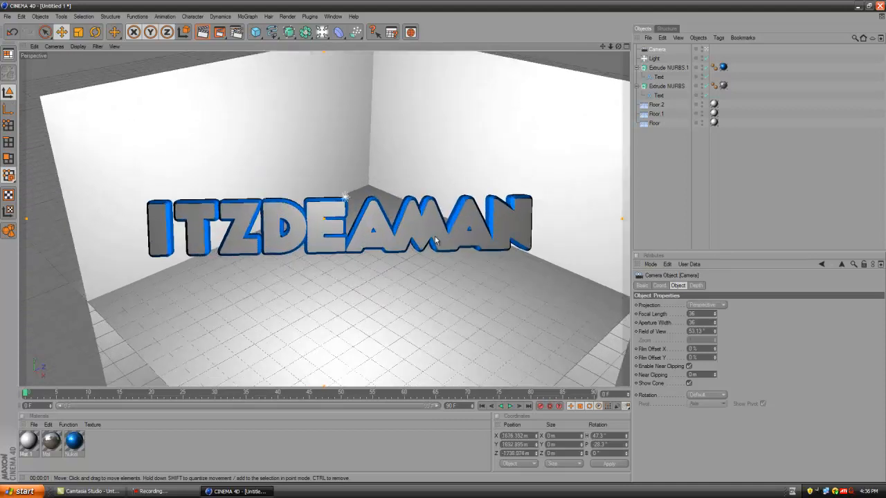
right_click_drag(434, 236, 568, 380, "alt")
scroll(525, 294, "up", 3)
scroll(529, 285, "down", 5)
left_click_drag(618, 46, 443, 241)
left_click_drag(606, 47, 444, 241)
scroll(597, 55, "up", 4)
left_click_drag(603, 47, 443, 241)
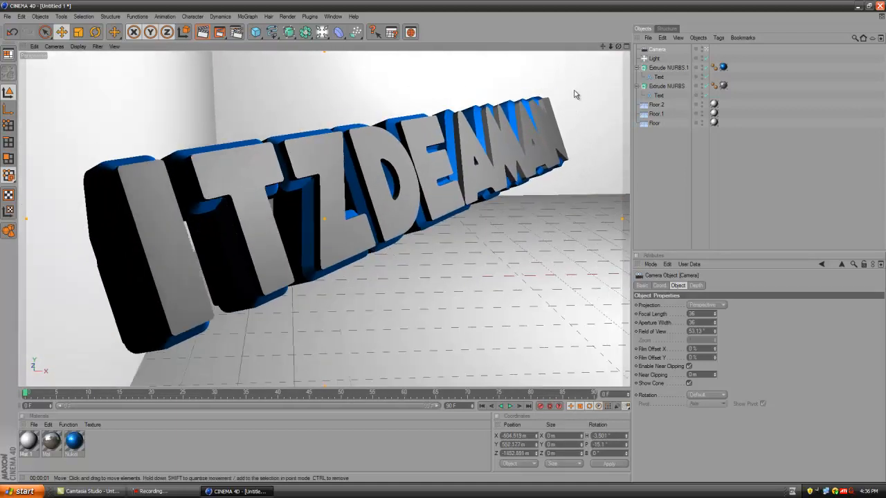
- Enable automatic keyframing and record a frame 0 camera keyframe at about X -730 m, Y 468 m, Z -1411 m, heading -15.3°
left_click(549, 407)
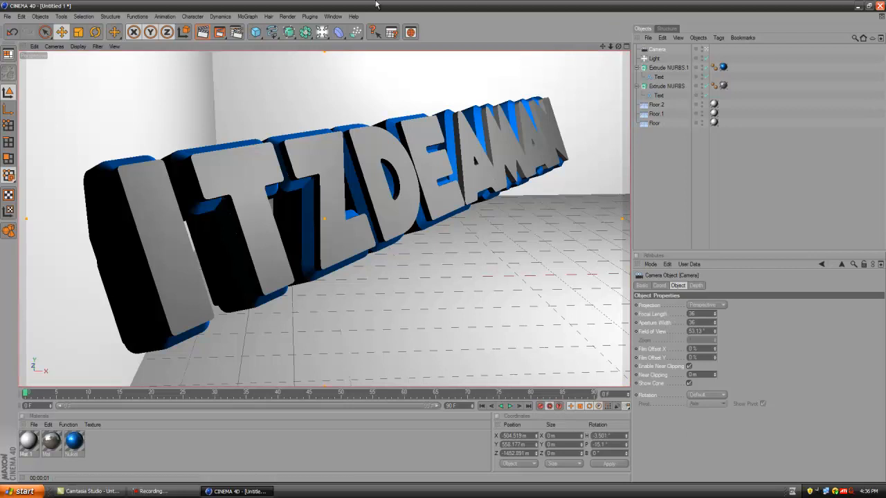
left_click_drag(618, 46, 445, 243)
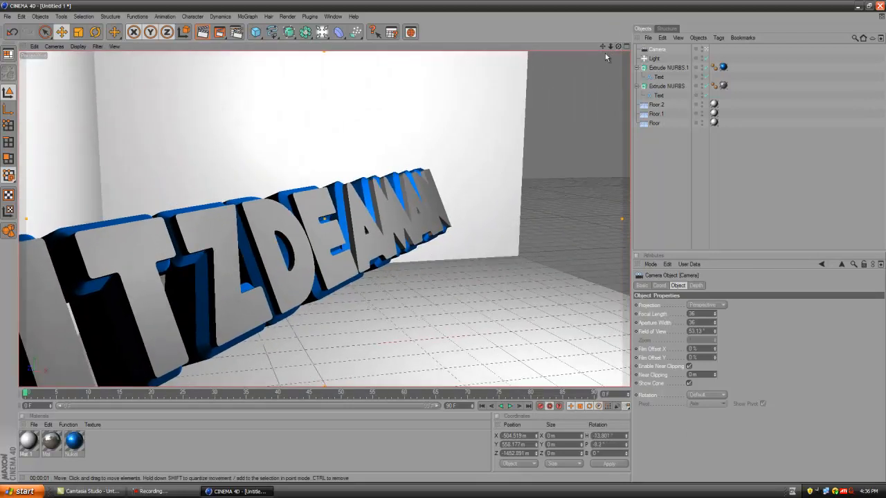
left_click_drag(602, 47, 444, 244)
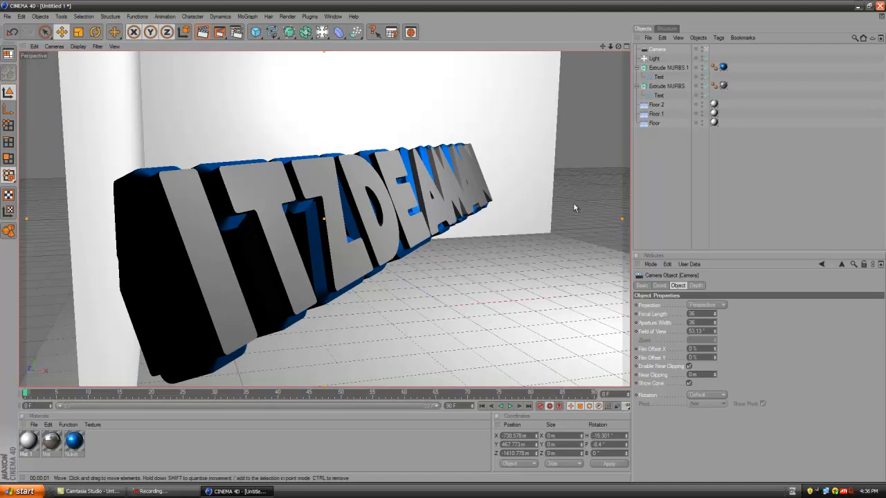
left_click(544, 407)
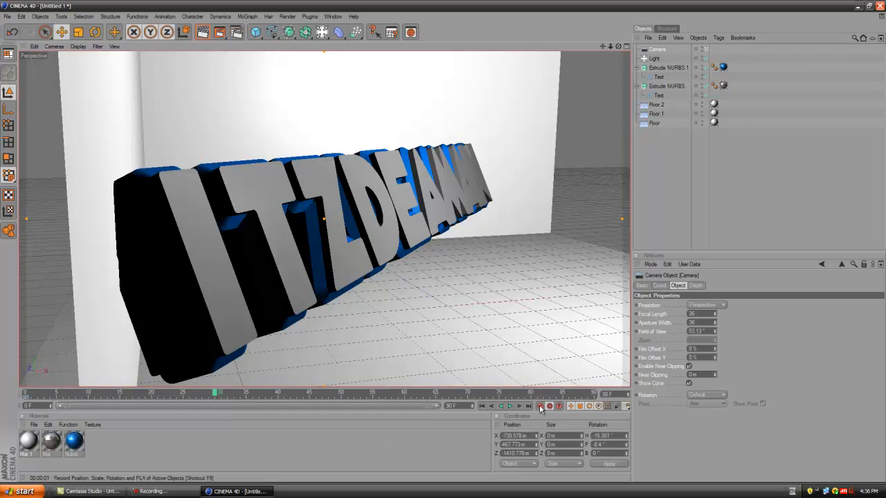
- At frame 30, record a camera keyframe close to the middle letters at about X -254 m, Y 324 m, Z -261 m, heading -22.5°
mouse_move(618, 46)
left_mouse_down()
mouse_move(444, 244)
mouse_move(616, 48)
left_mouse_up()
scroll(601, 83, "up", 5)
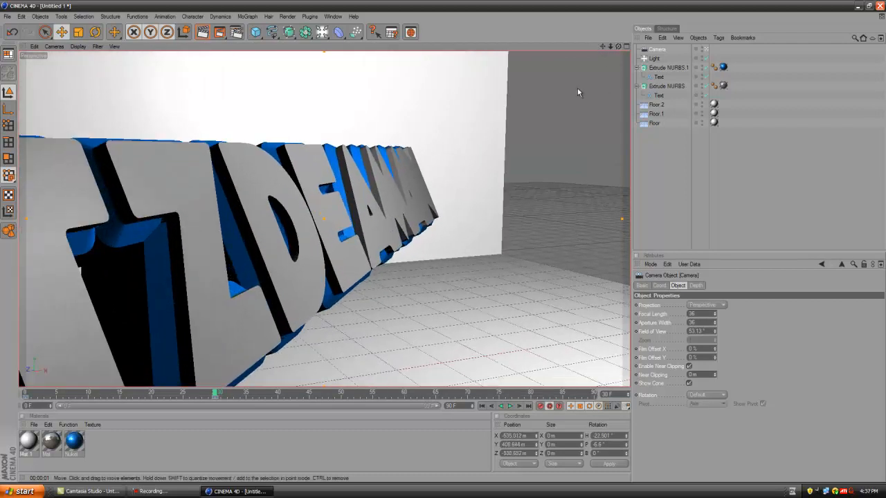
scroll(530, 136, "down", 3)
scroll(532, 135, "up", 8)
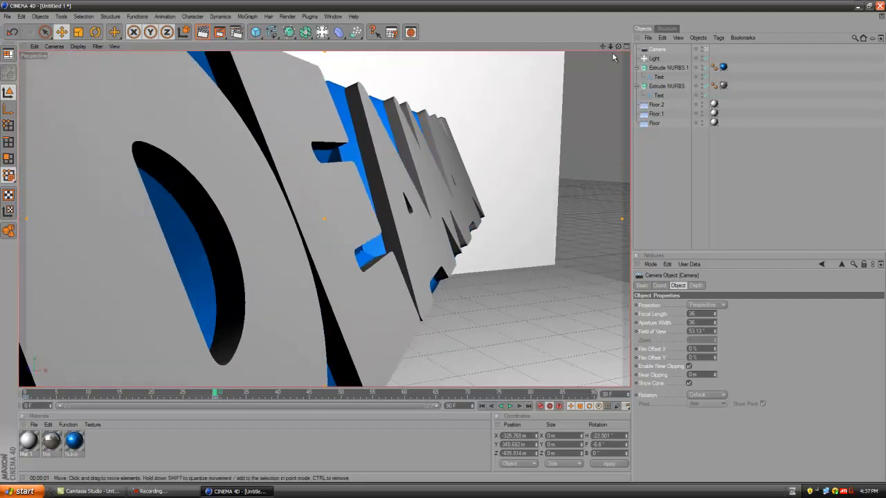
scroll(612, 53, "up", 6)
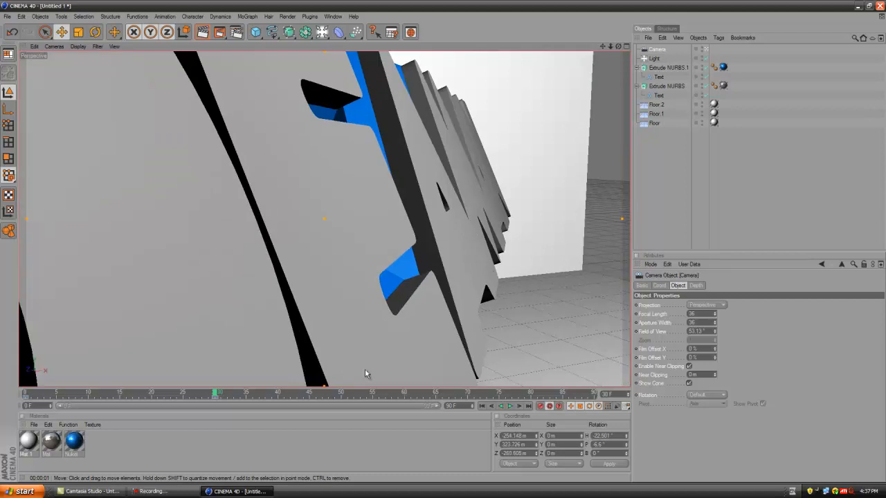
left_click(542, 408)
- At frame 60, record a camera keyframe facing the last letters at about X 282 m, Y 486 m, Z -344 m, heading 10.4°
left_click_drag(214, 393, 215, 423)
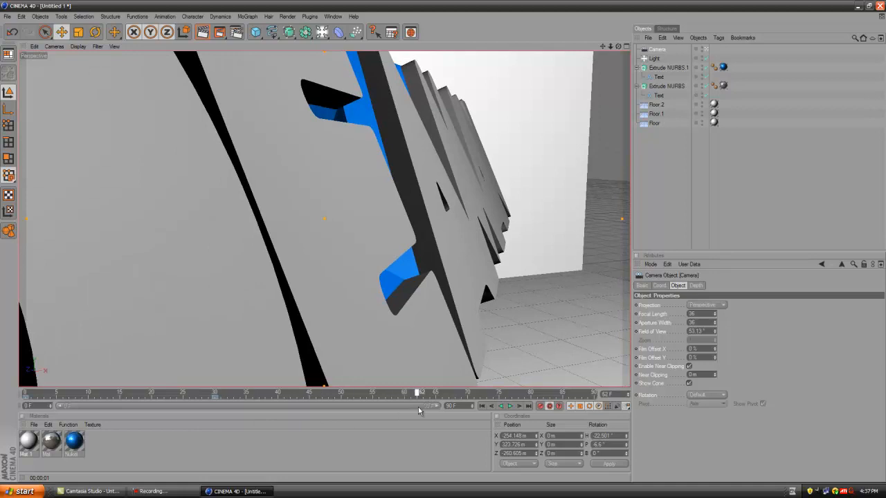
left_click(540, 407)
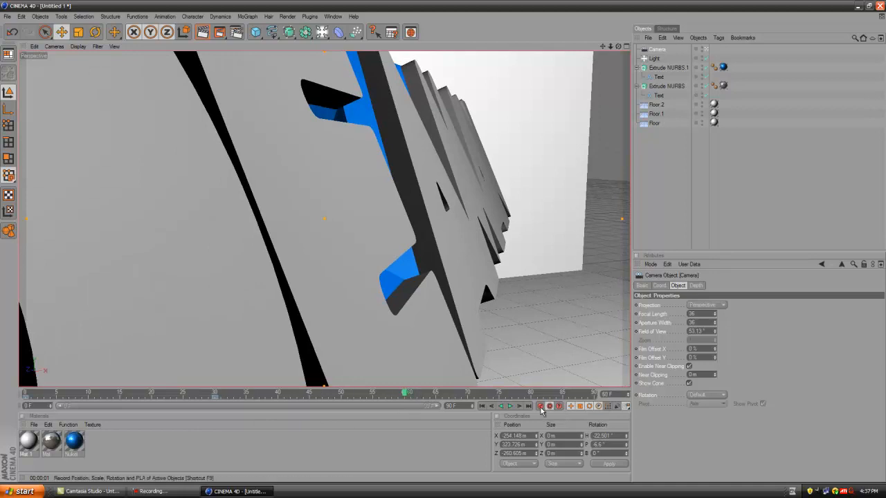
left_click_drag(619, 47, 445, 244)
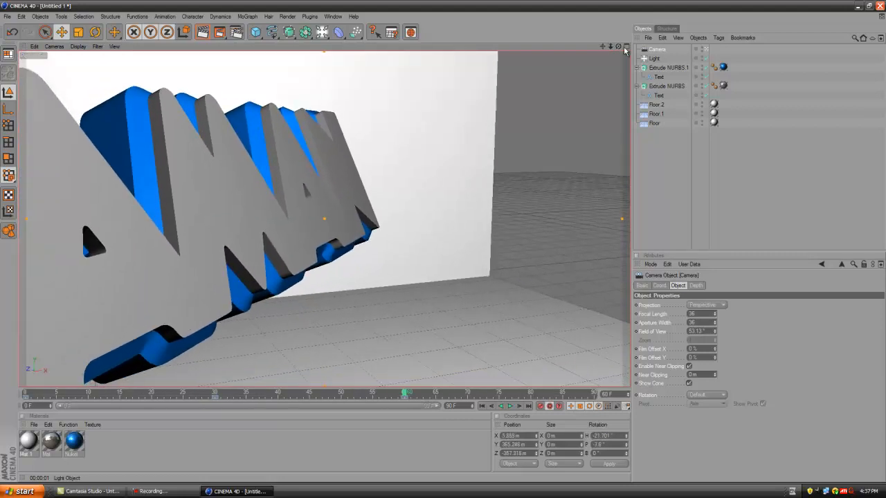
left_click_drag(622, 47, 600, 71)
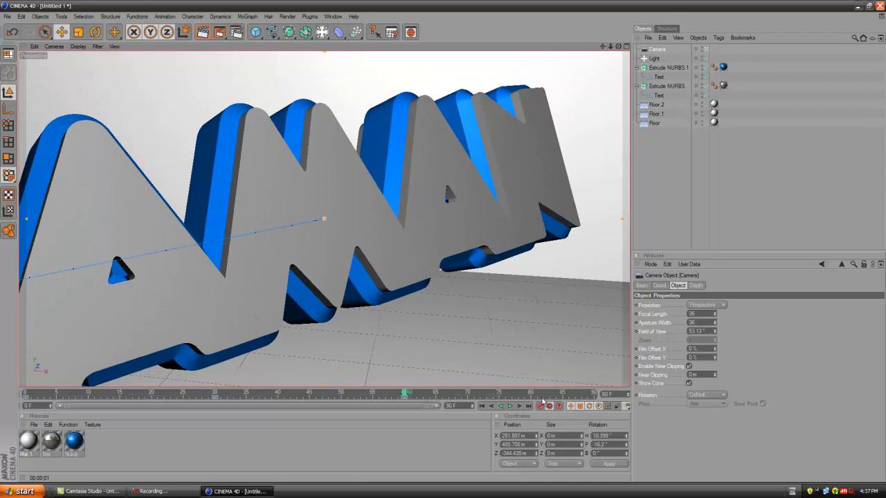
- Extend the animation length to 500 frames
mouse_move(404, 396)
left_mouse_down()
mouse_move(25, 394)
mouse_move(488, 400)
mouse_move(224, 395)
mouse_move(406, 398)
left_mouse_up()
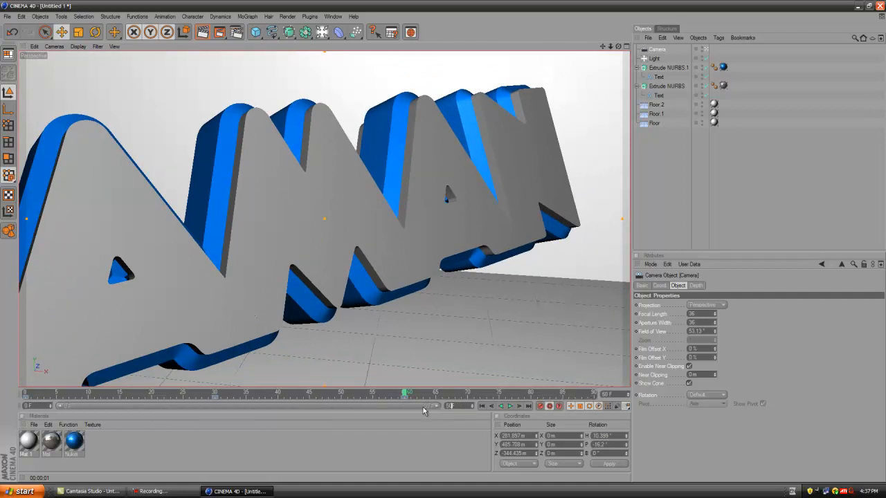
key("Return")
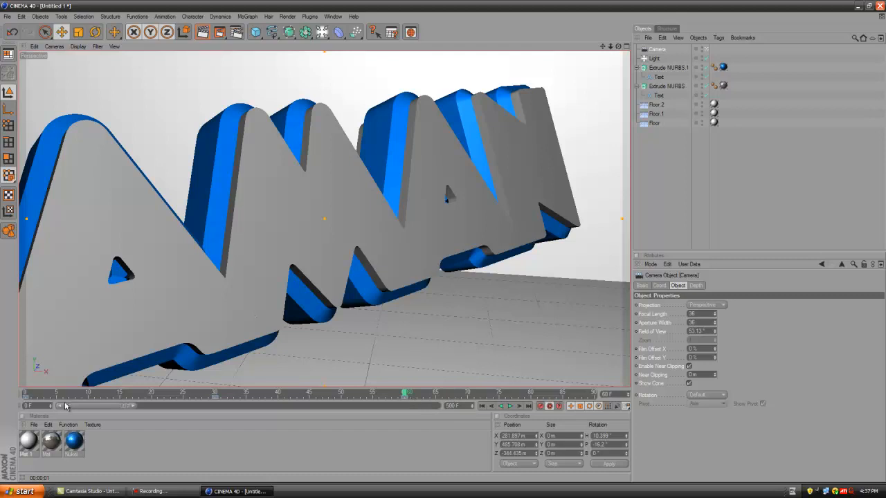
left_click(418, 398)
- At frame 90, record a camera keyframe turned back toward the first letters, with heading 101.6° and pitch -13.9°
left_click_drag(89, 407, 142, 410)
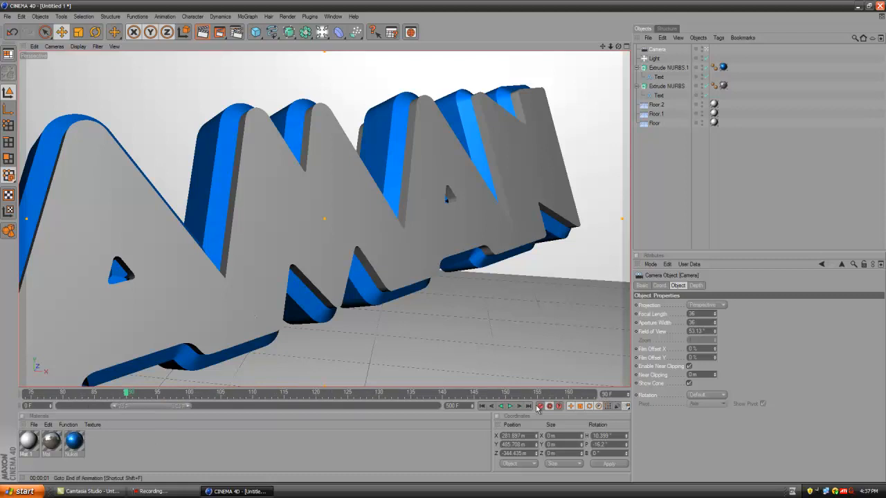
left_click_drag(619, 47, 443, 241)
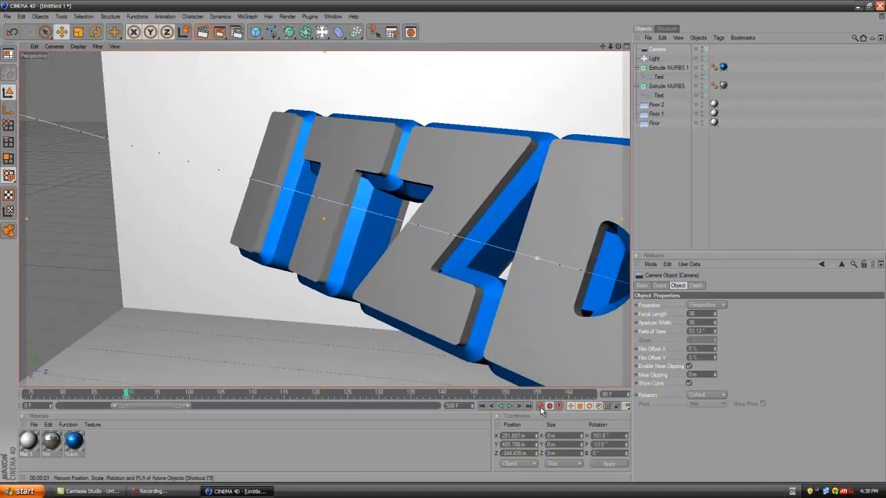
- Scrub through the timeline from frame 0 to review the recorded camera movement
left_click_drag(128, 406, 98, 414)
left_click_drag(366, 394, 3, 404)
mouse_move(99, 409)
left_mouse_down()
mouse_move(58, 401)
mouse_move(88, 414)
left_mouse_up()
left_click(26, 398)
left_click(25, 395)
left_click_drag(25, 395, 587, 395)
- At frame 130, pull the camera back from the lettering to about X 1786 m, Y 941 m, Z -887 m, heading 66.5°
left_click_drag(108, 408, 196, 404)
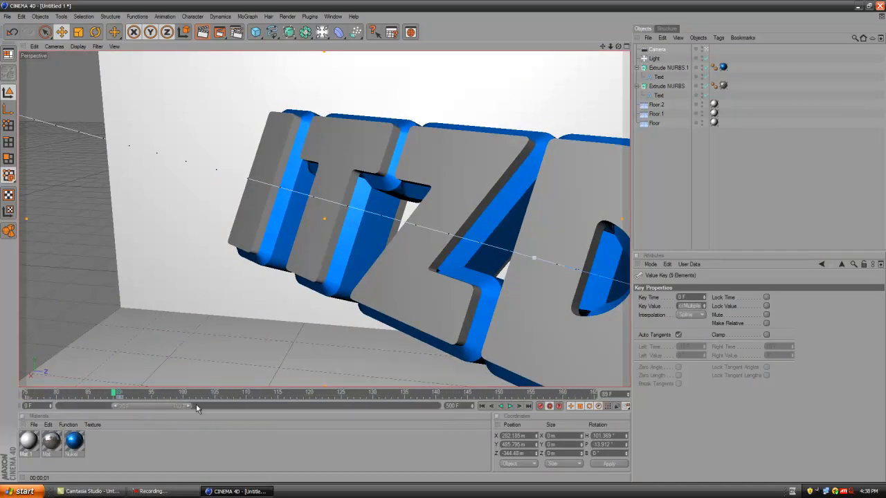
left_click(308, 394)
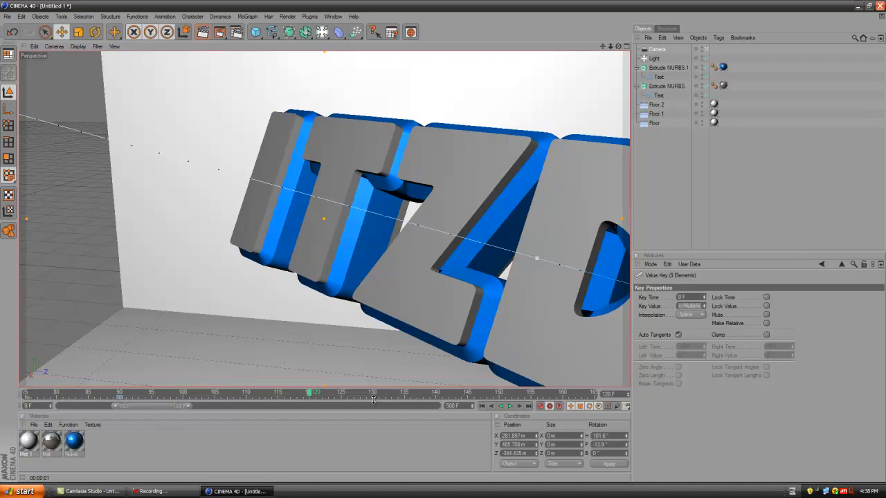
left_click(540, 406)
left_click_drag(610, 46, 588, 84)
left_click_drag(618, 47, 450, 243)
scroll(489, 201, "down", 8)
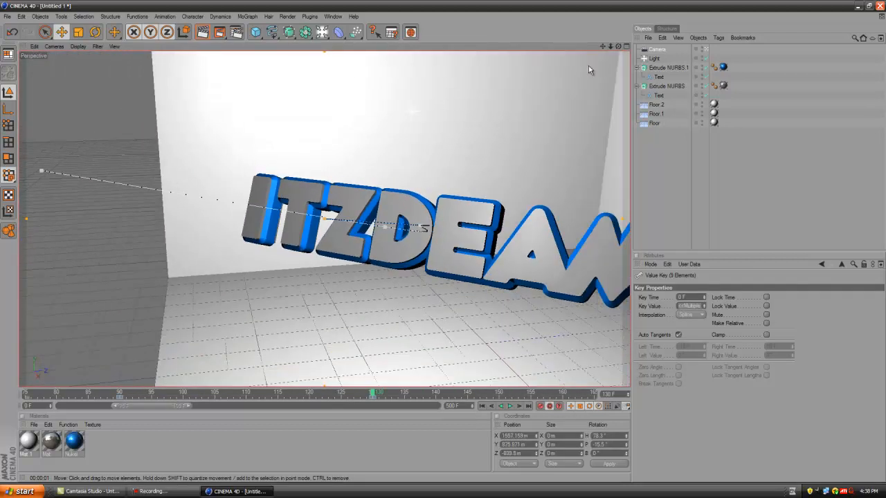
scroll(536, 135, "up", 4)
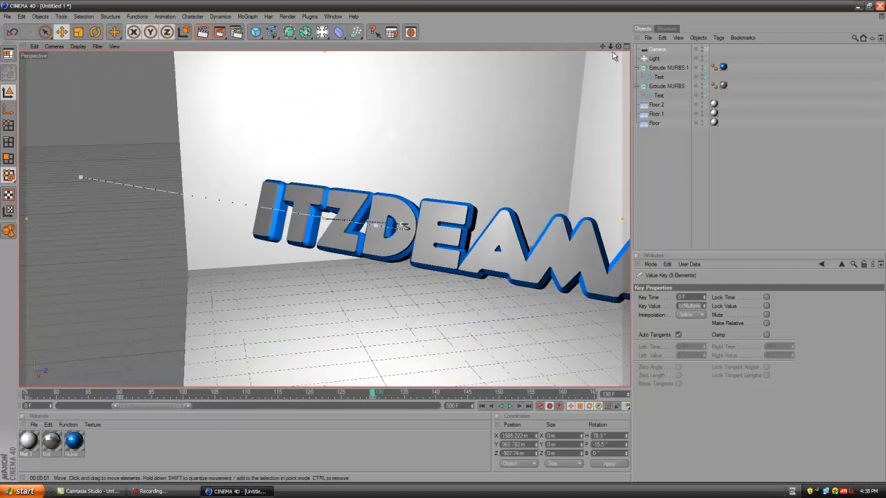
left_click_drag(618, 47, 445, 243)
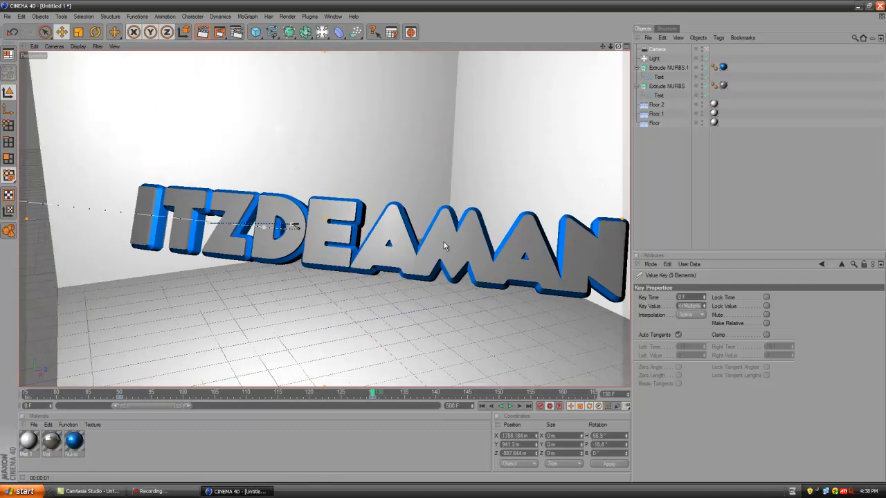
- Reframe the whole lettering at frame 130 with the camera at about X 1642 m, Y 923 m, Z -1167 m, heading 56.3°, pitch -13.3°
scroll(612, 89, "up", 5)
scroll(586, 80, "down", 1)
scroll(584, 81, "down", 8)
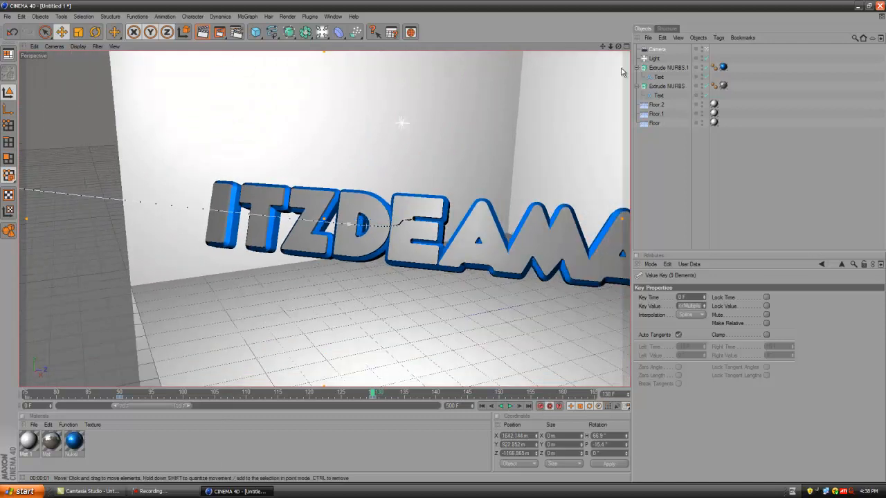
left_click_drag(618, 46, 445, 245)
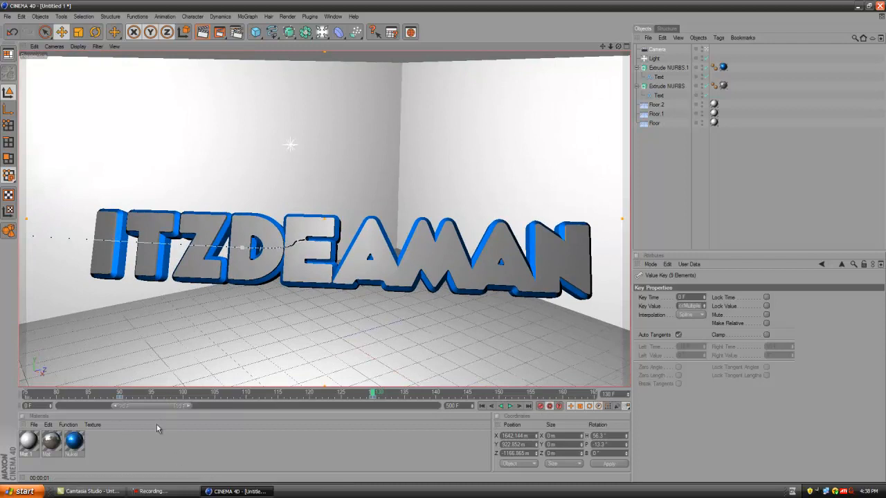
- Return to frame 0 and play back the camera animation
left_click_drag(151, 408, 31, 394)
left_click_drag(91, 410, 39, 398)
left_click(27, 394)
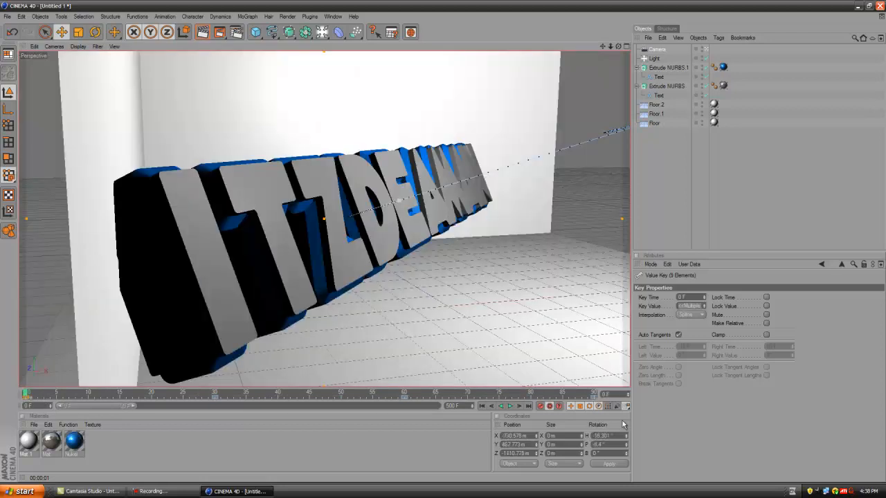
left_click(511, 407)
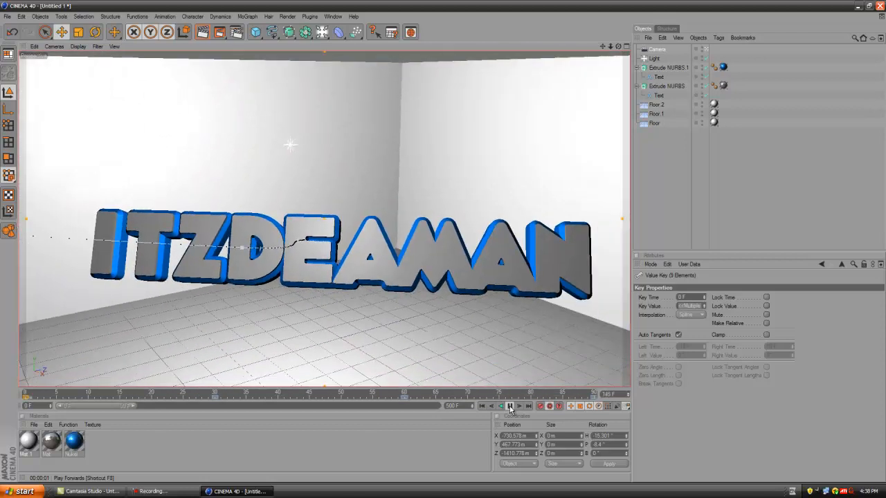
left_click(510, 407)
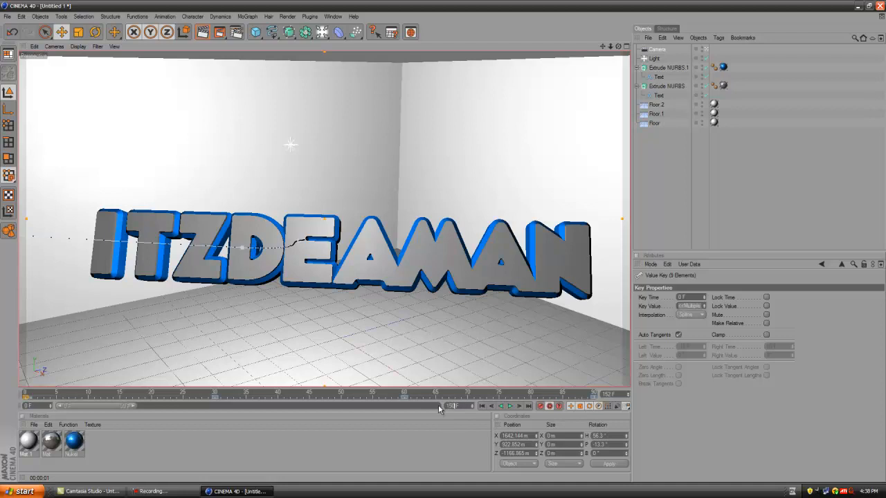
- Shorten the animation length to 150 frames
key("Return")
left_click(705, 379)
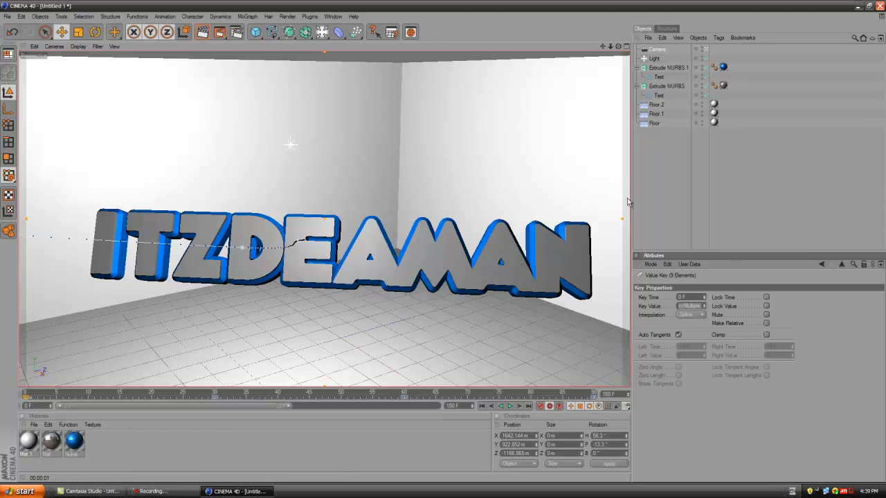
- At frame 150, turn the camera slightly to heading 57.6° and pitch -12.8° while keeping the whole lettering in frame
scroll(308, 289, "down", 5)
scroll(318, 297, "up", 5)
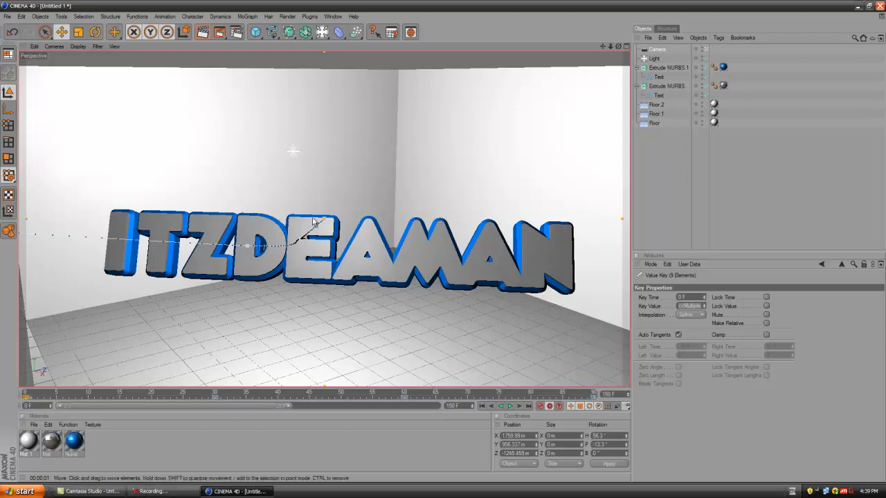
left_click_drag(618, 46, 445, 246)
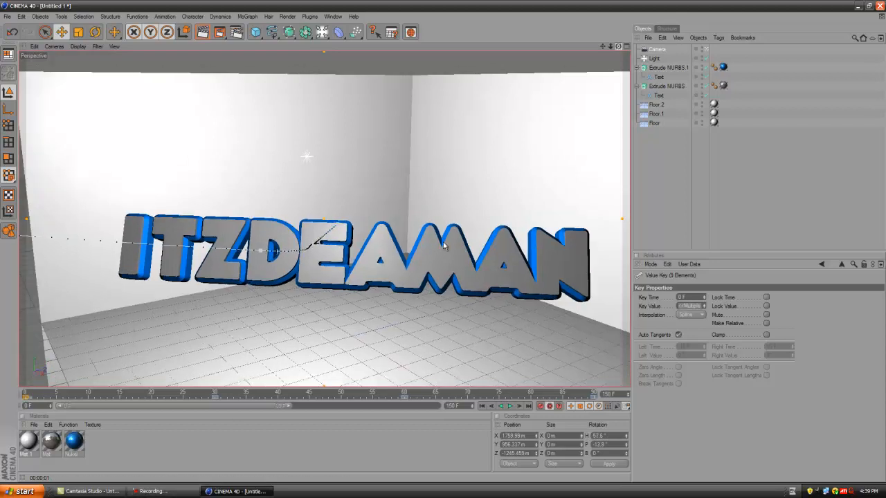
scroll(469, 147, "up", 1)
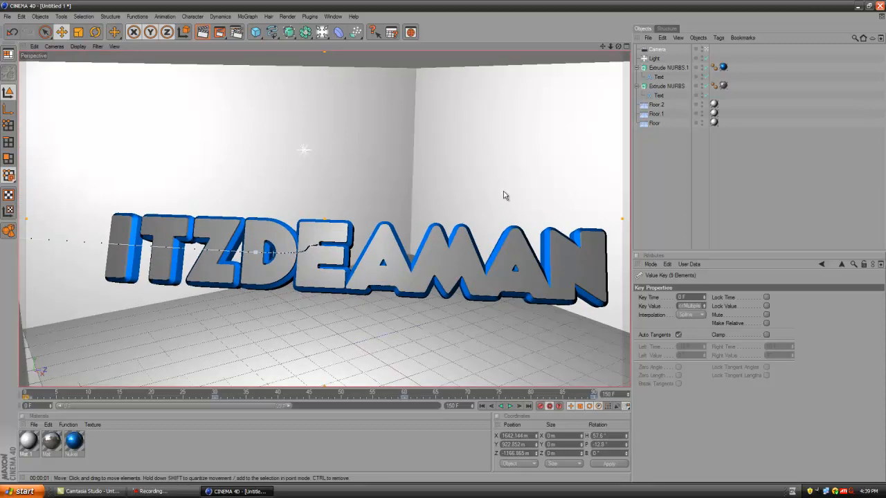